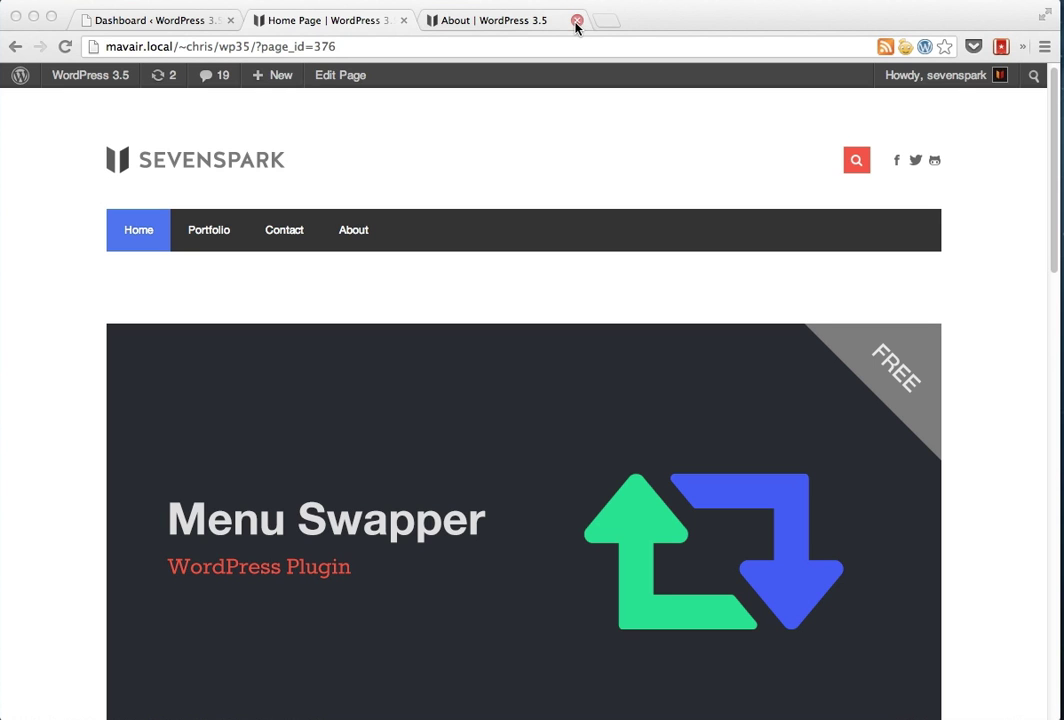
- Open the Menus admin screen and keep Regular Menu assigned to the Primary Menu location
left_click(143, 23)
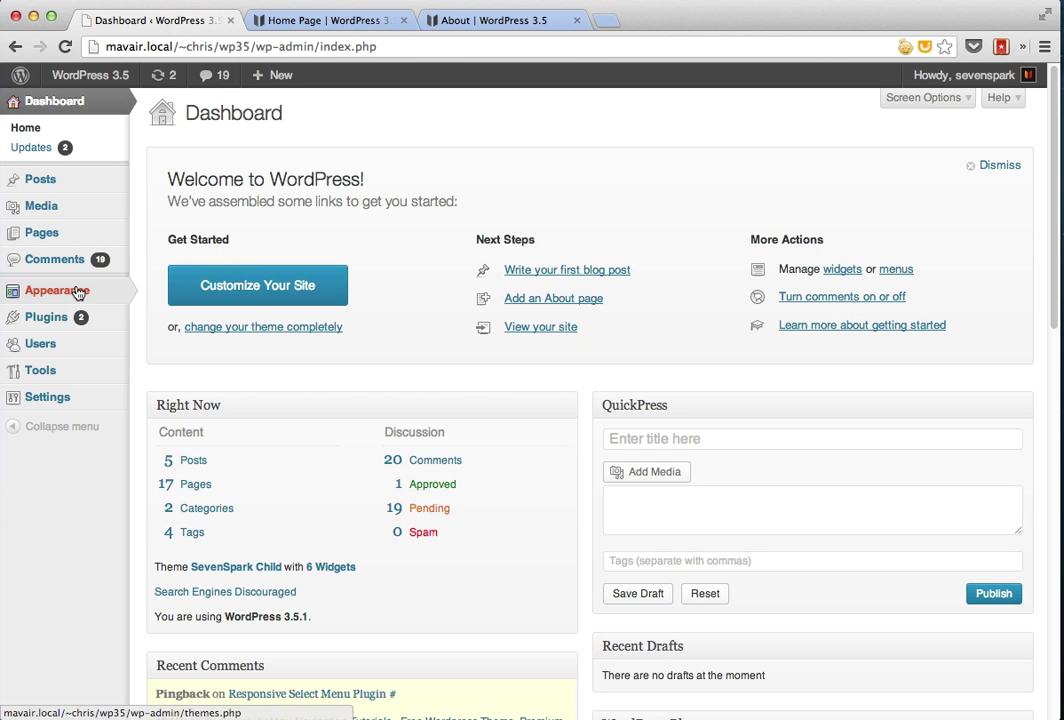
mouse_move(78, 292)
left_click(174, 334)
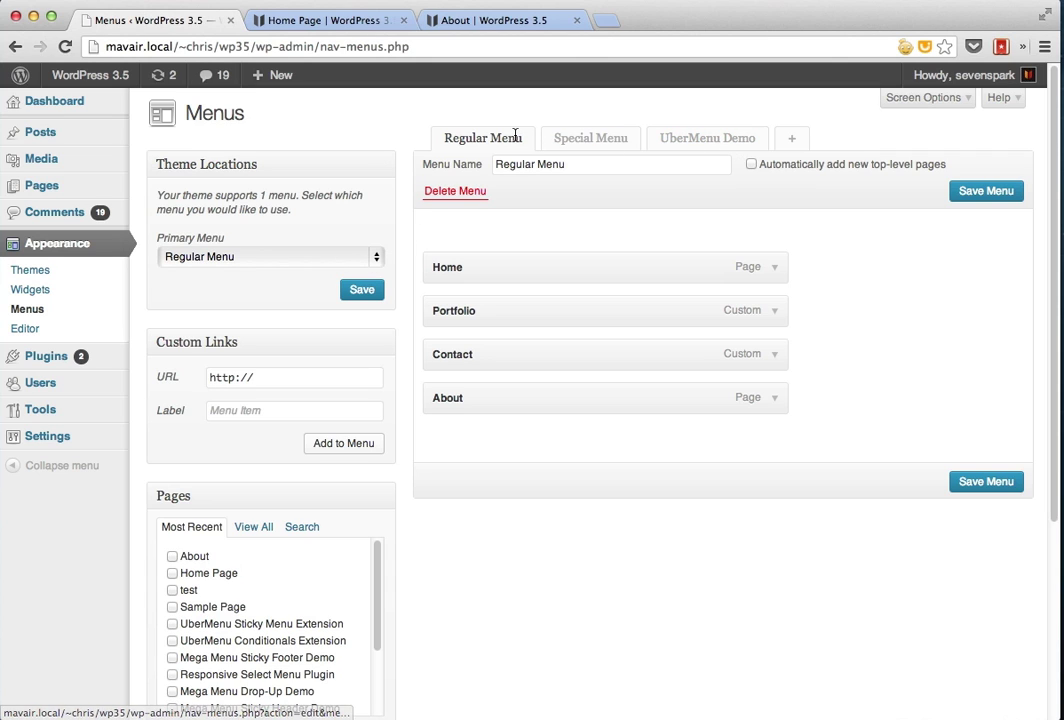
left_click(212, 257)
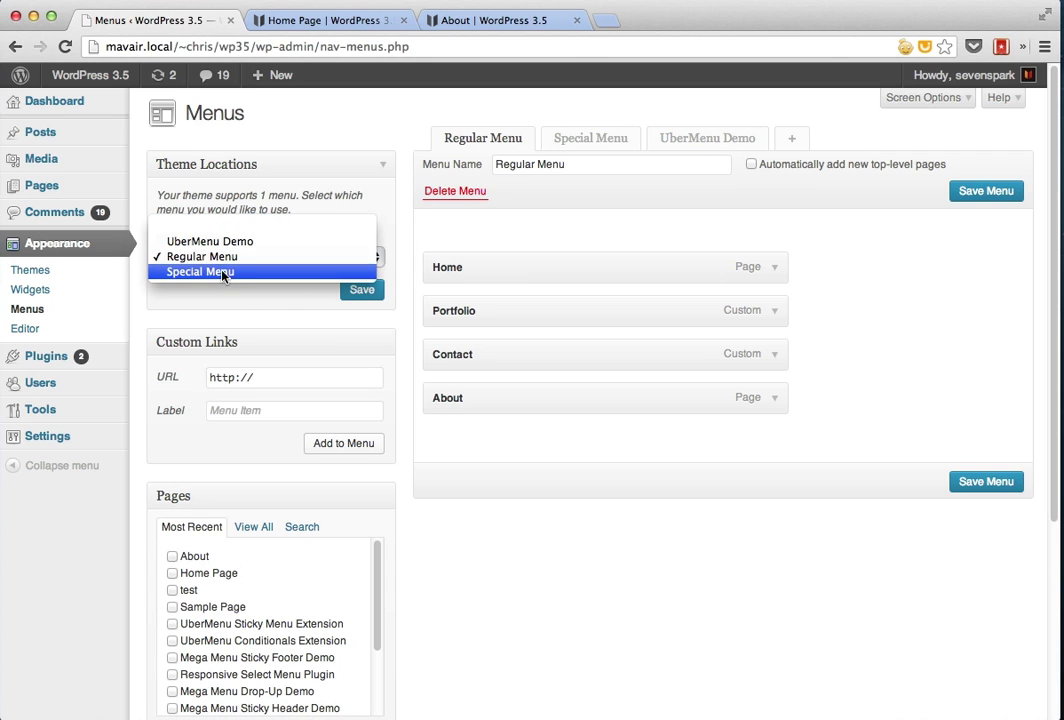
left_click(220, 259)
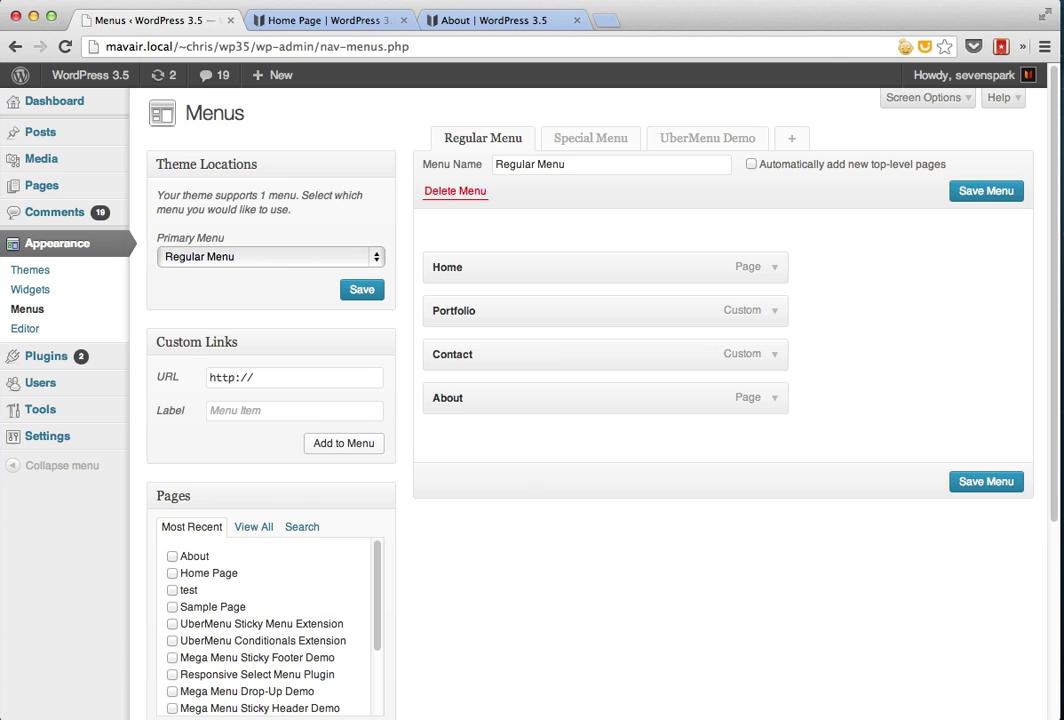
left_click(534, 712)
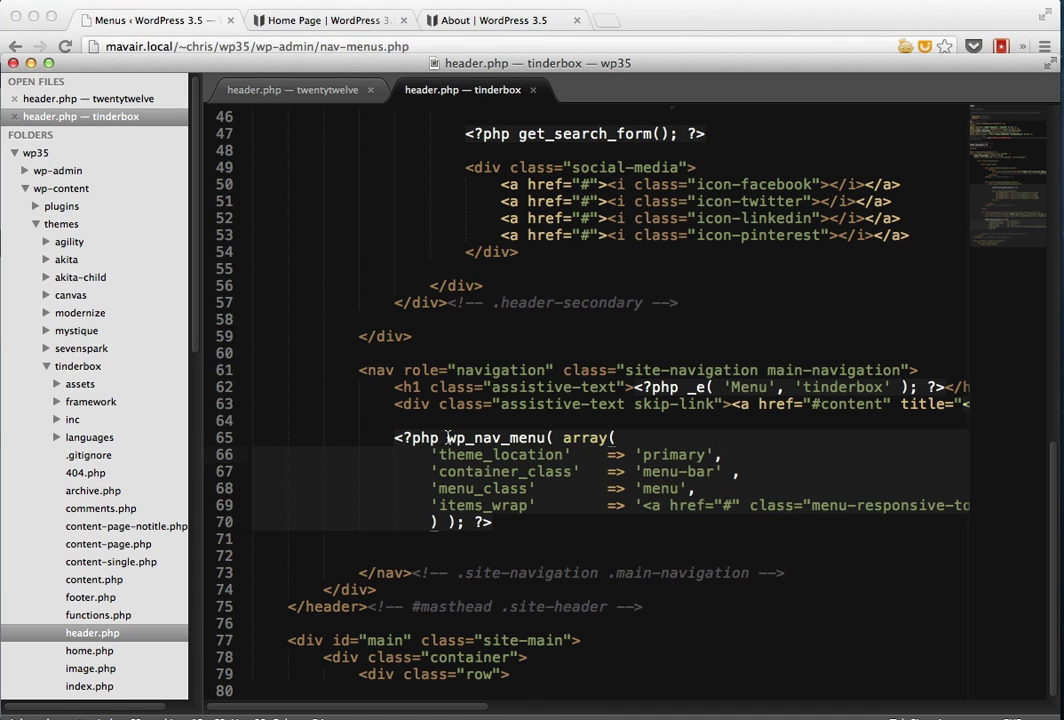
left_click_drag(431, 454, 740, 455)
left_click(612, 12)
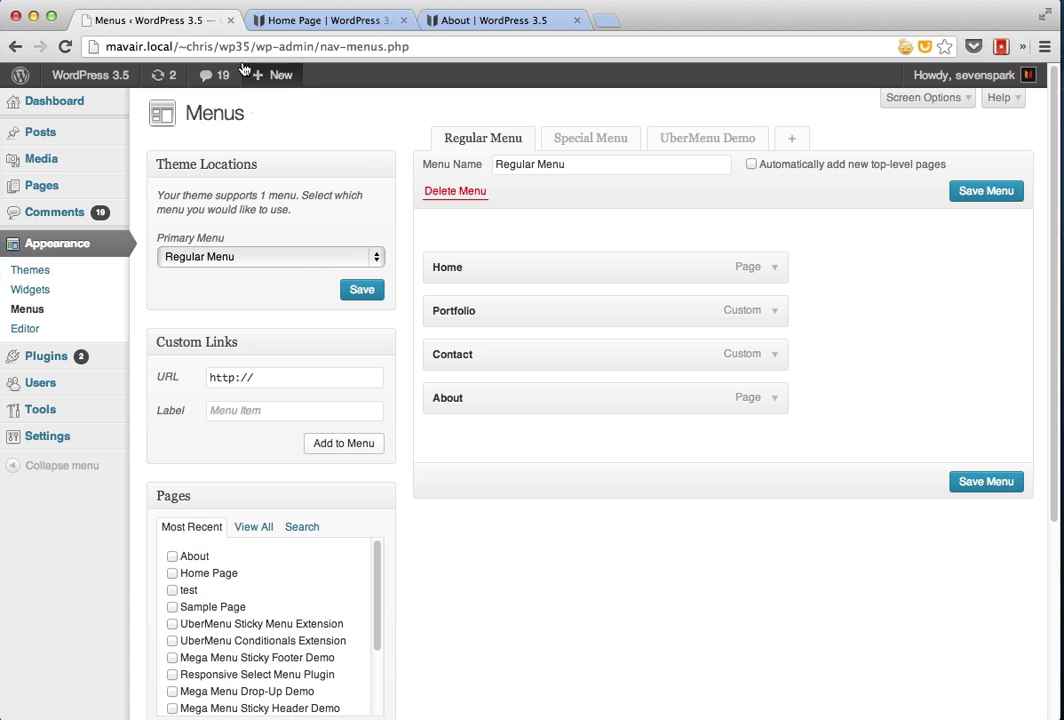
left_click(330, 21)
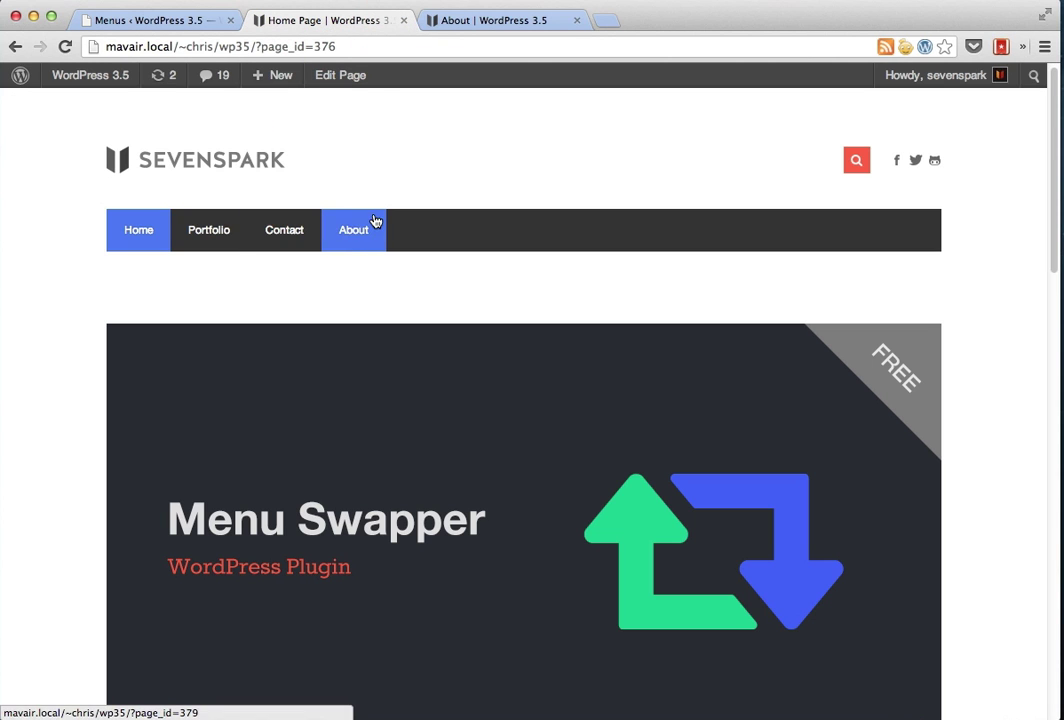
left_click(499, 21)
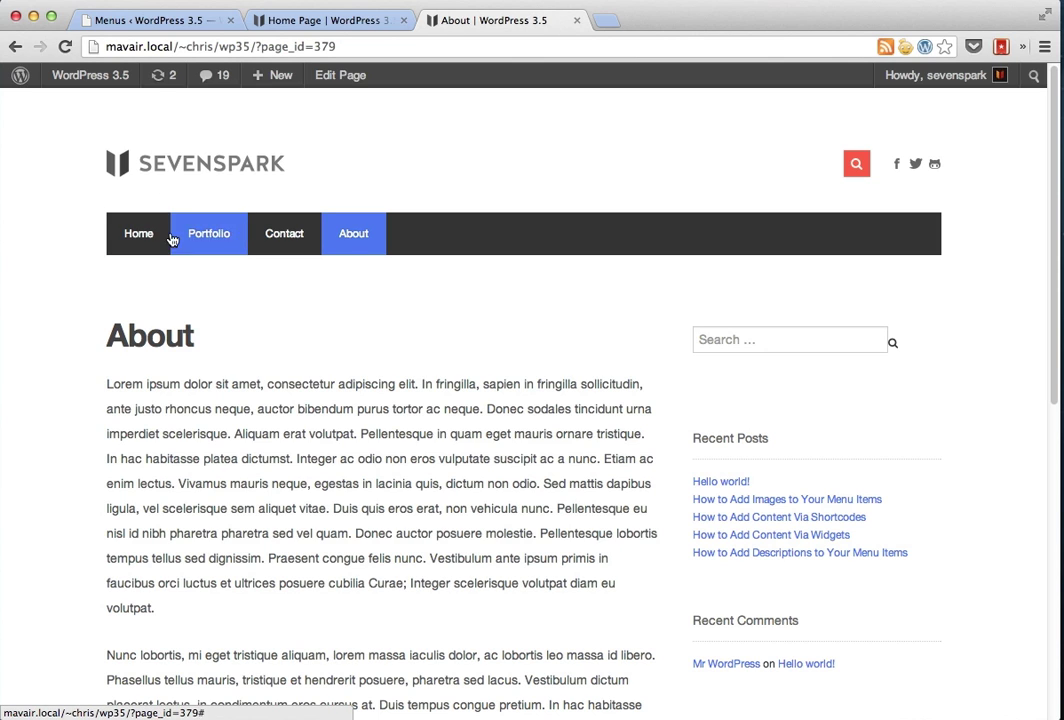
left_click(148, 21)
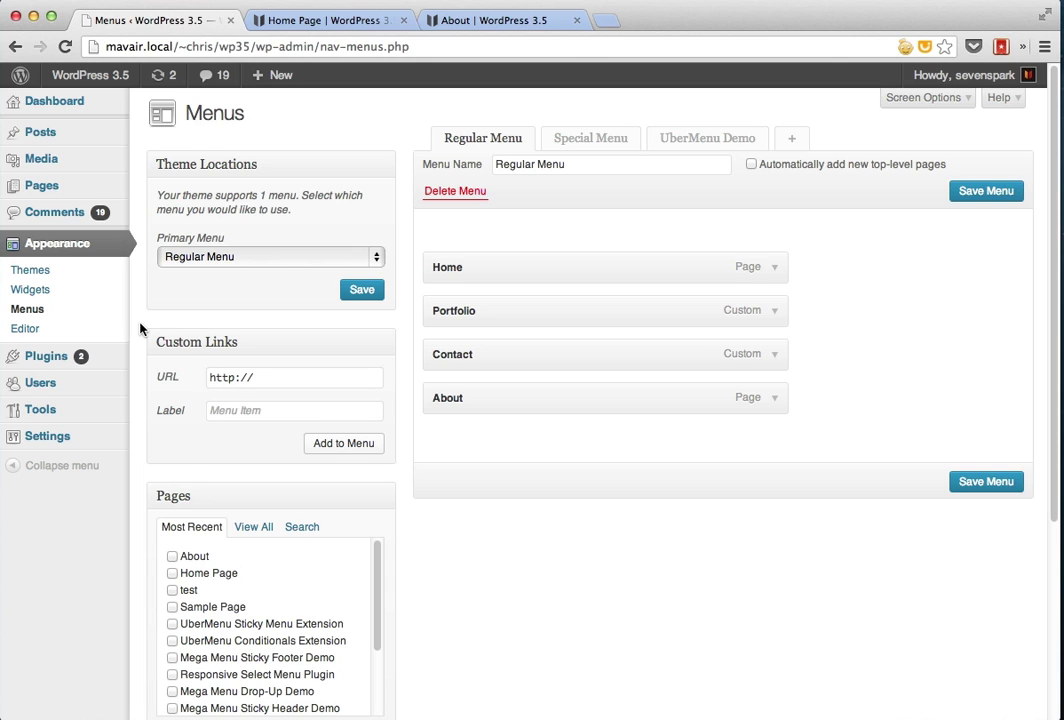
- View the site's Home Page with its Home, Portfolio, Contact and About navigation
left_click(325, 20)
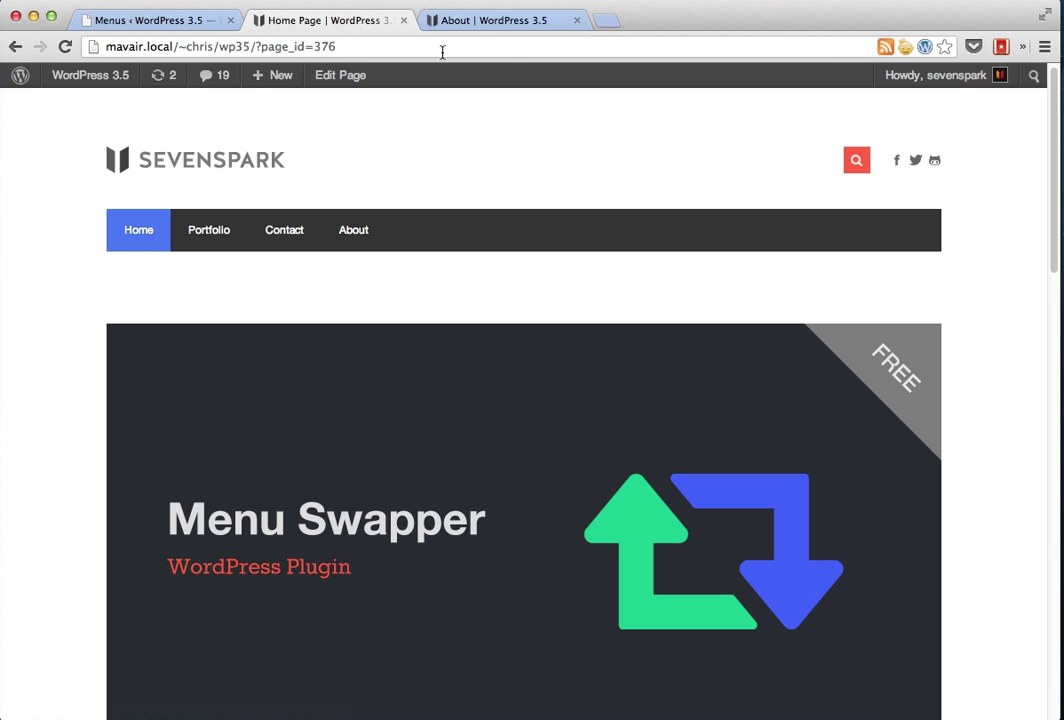
- Activate the Menu Swapper plugin from the Installed Plugins list
left_click(466, 24)
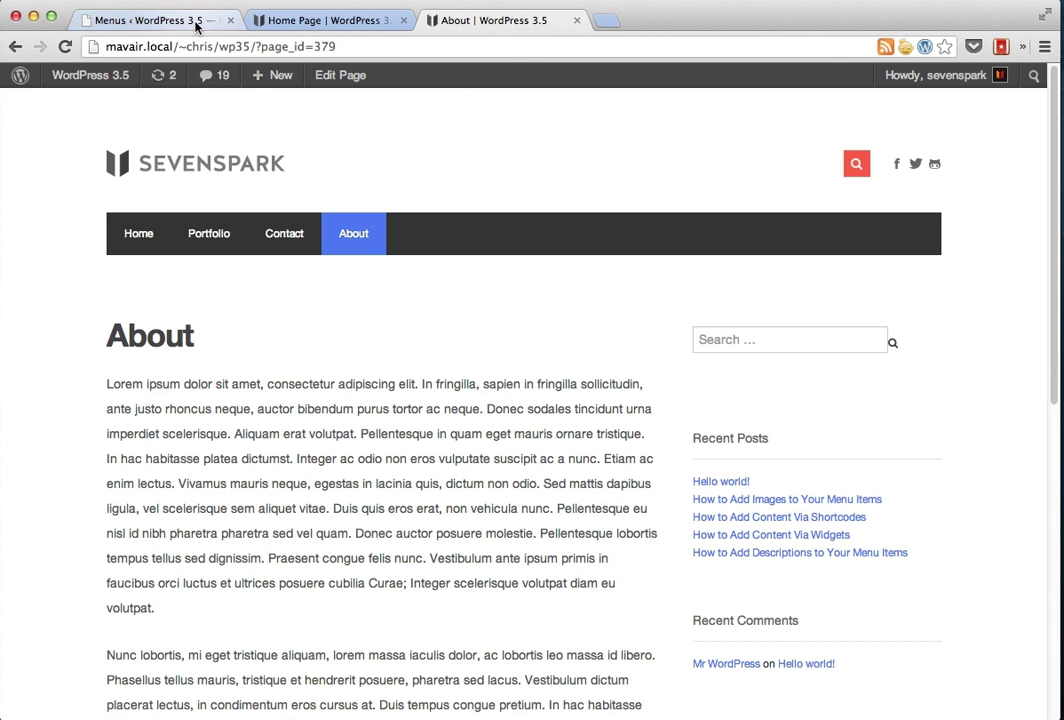
left_click(160, 21)
left_click(77, 362)
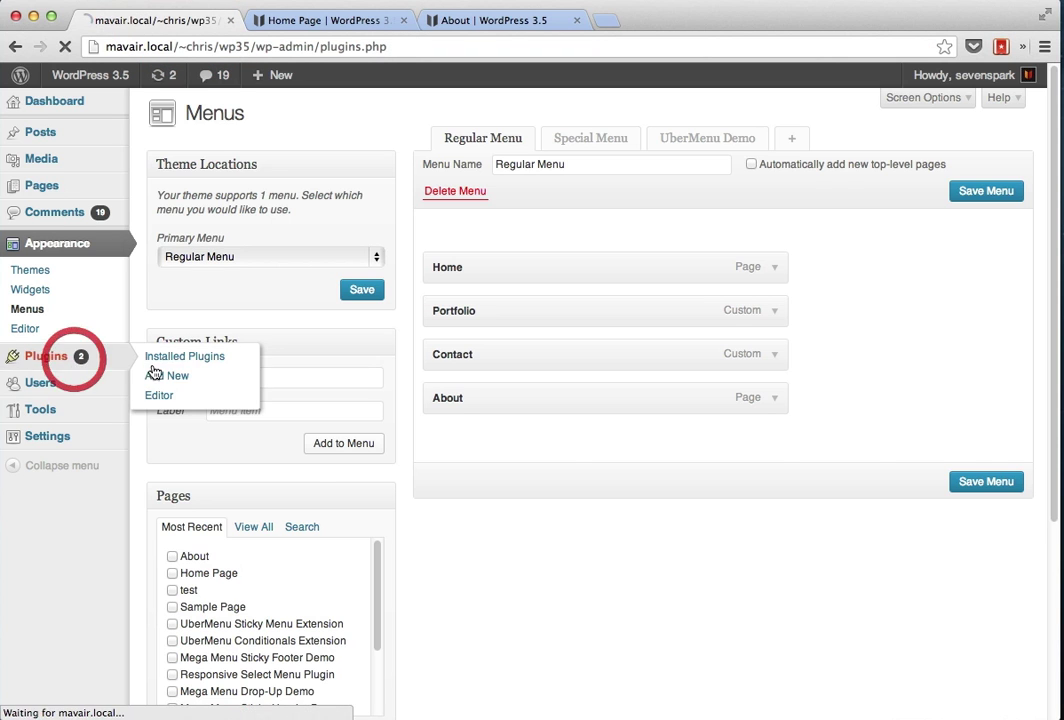
scroll(345, 530, "down", 3)
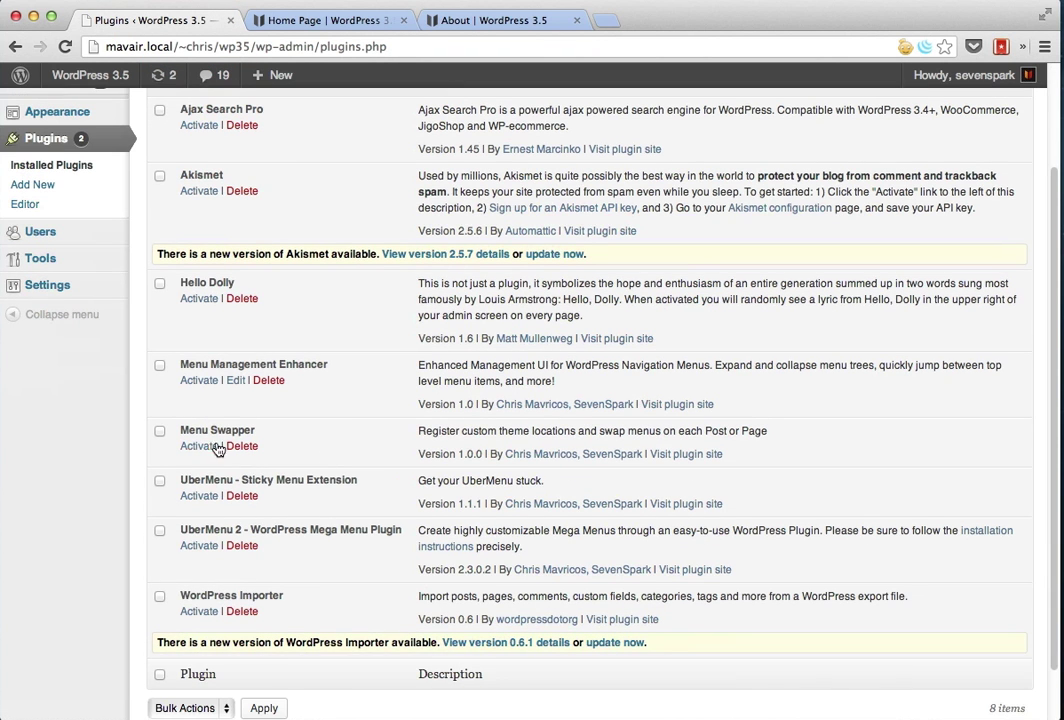
left_click(199, 446)
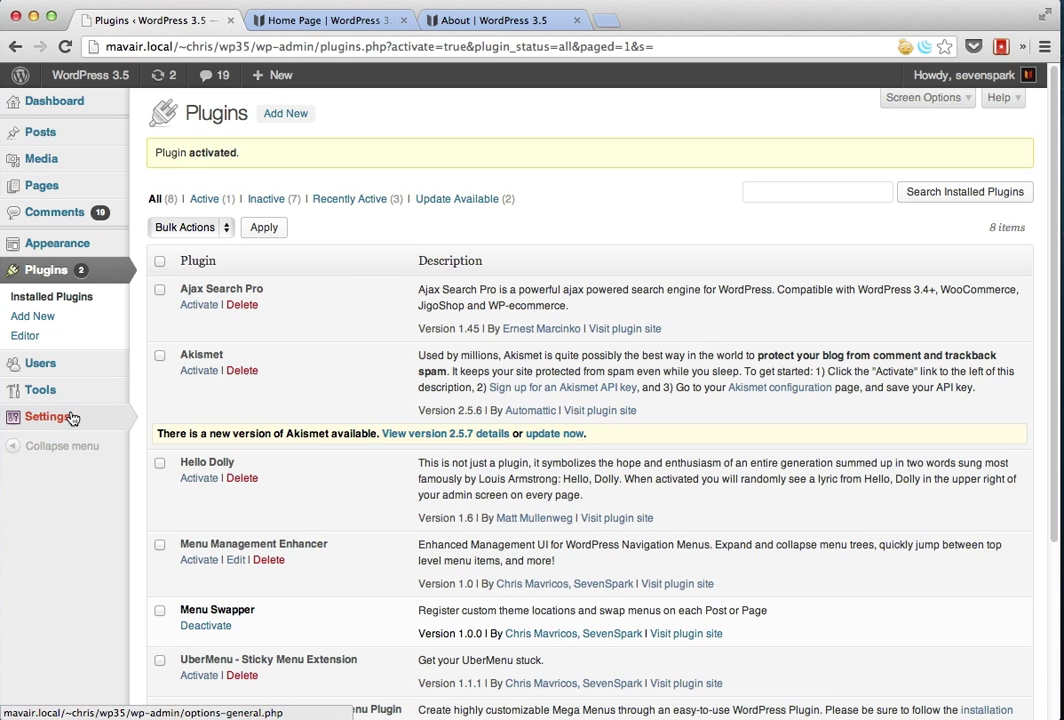
- Open Menu Swapper settings and start editing the sample location slug mswp_sample_custom_theme_loc
mouse_move(71, 416)
left_click(180, 534)
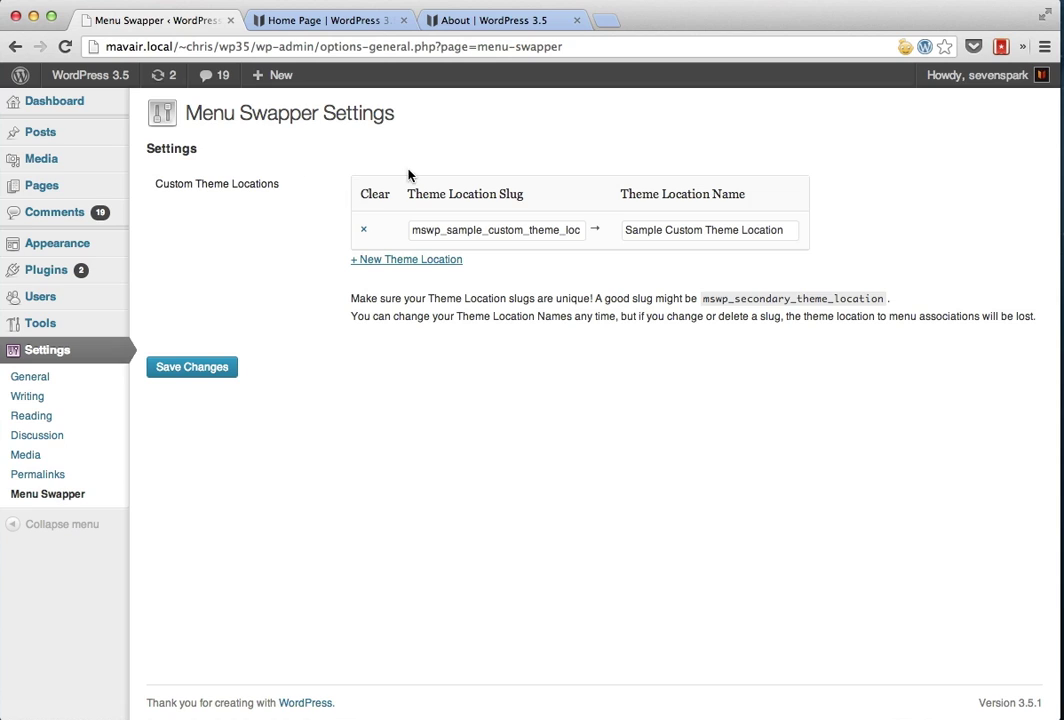
left_click(447, 229)
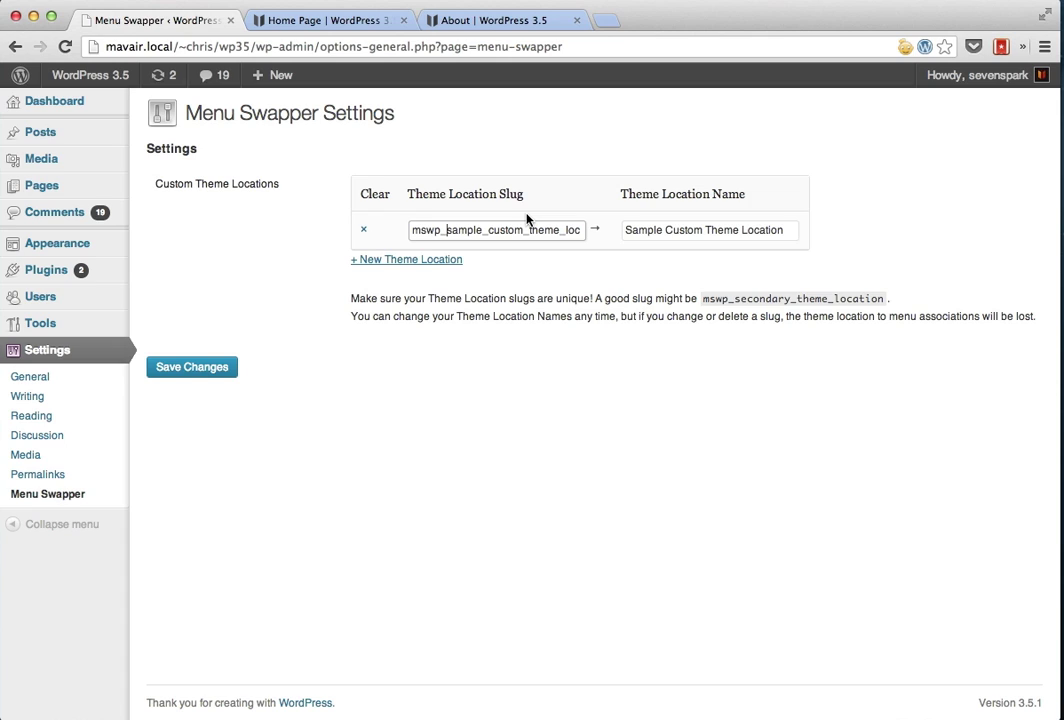
- Change the custom location to slug mswp_special_location named Special Location, and save
key("super+shift+Right")
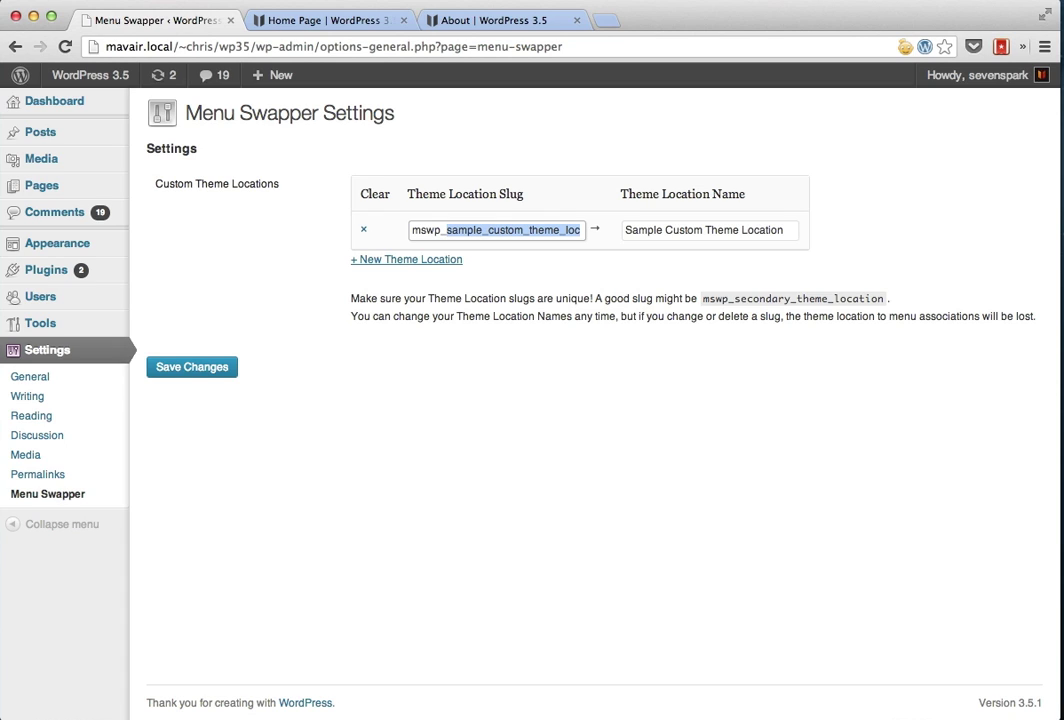
type("sp")
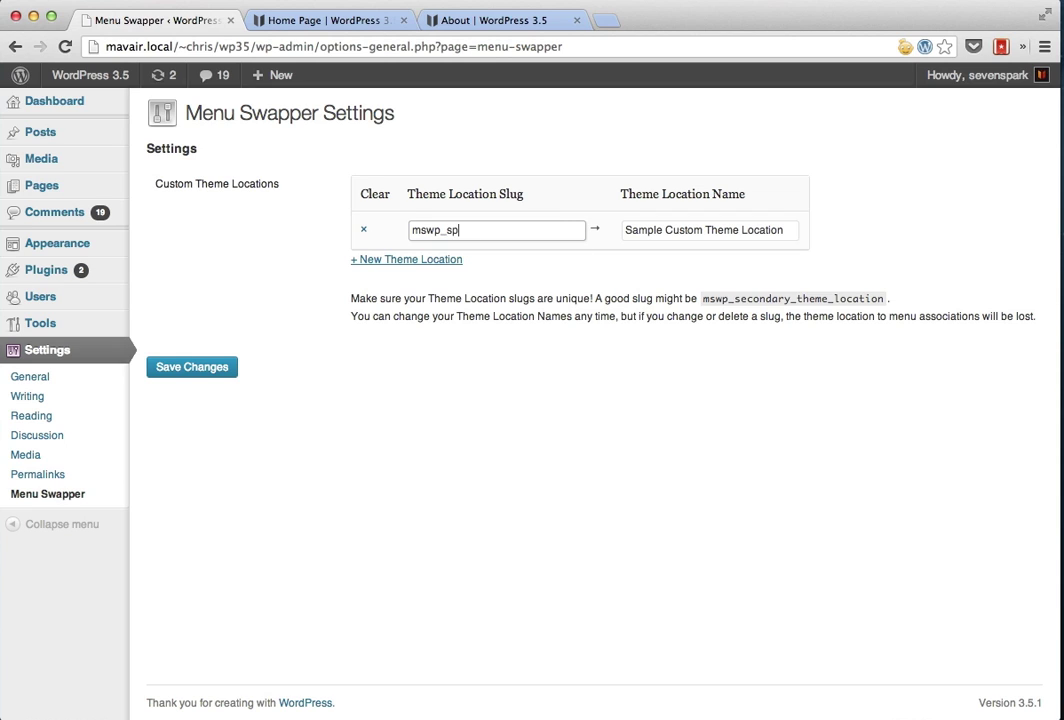
type("ecial_location")
left_click(785, 224)
left_click_drag(798, 230, 584, 214)
type("S")
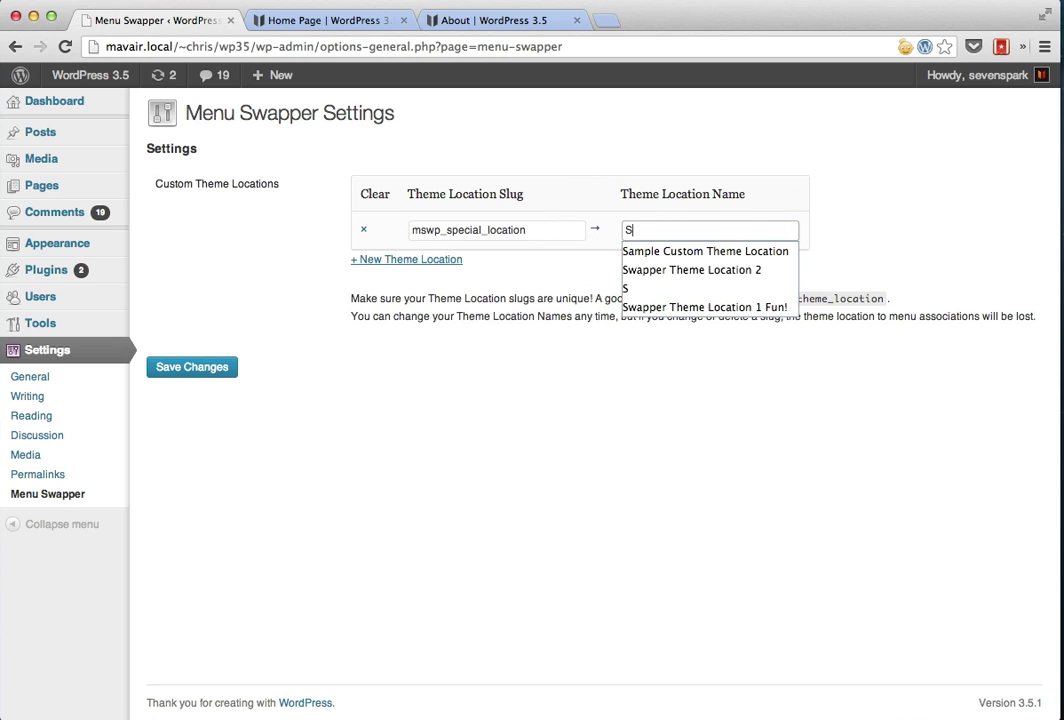
type("pecial Location")
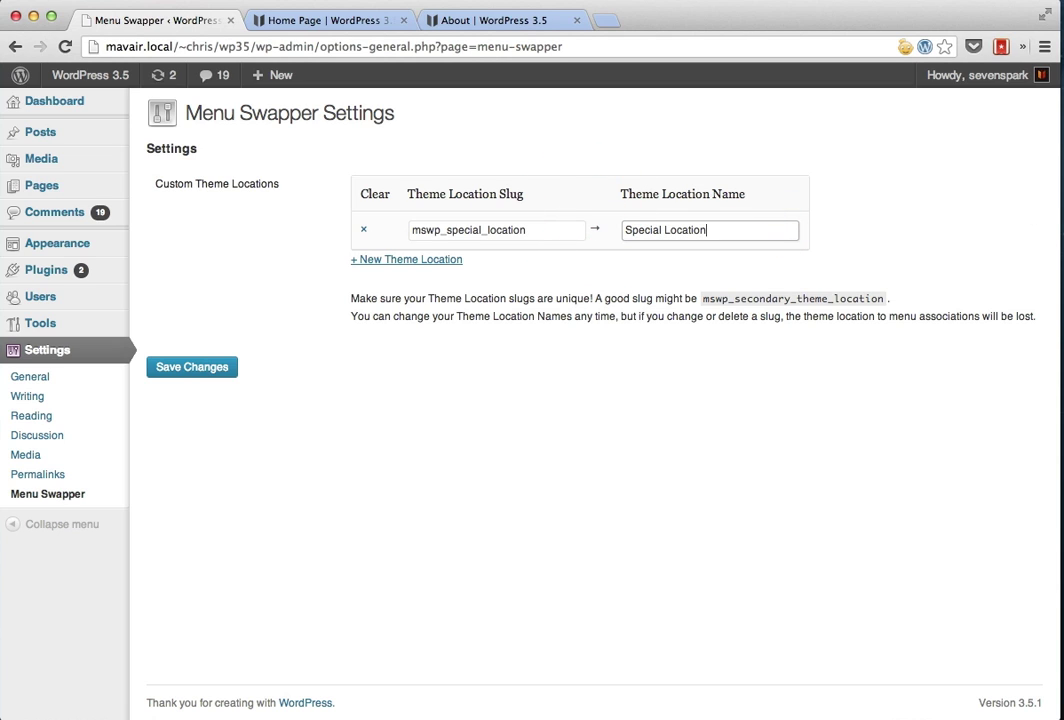
left_click(399, 261)
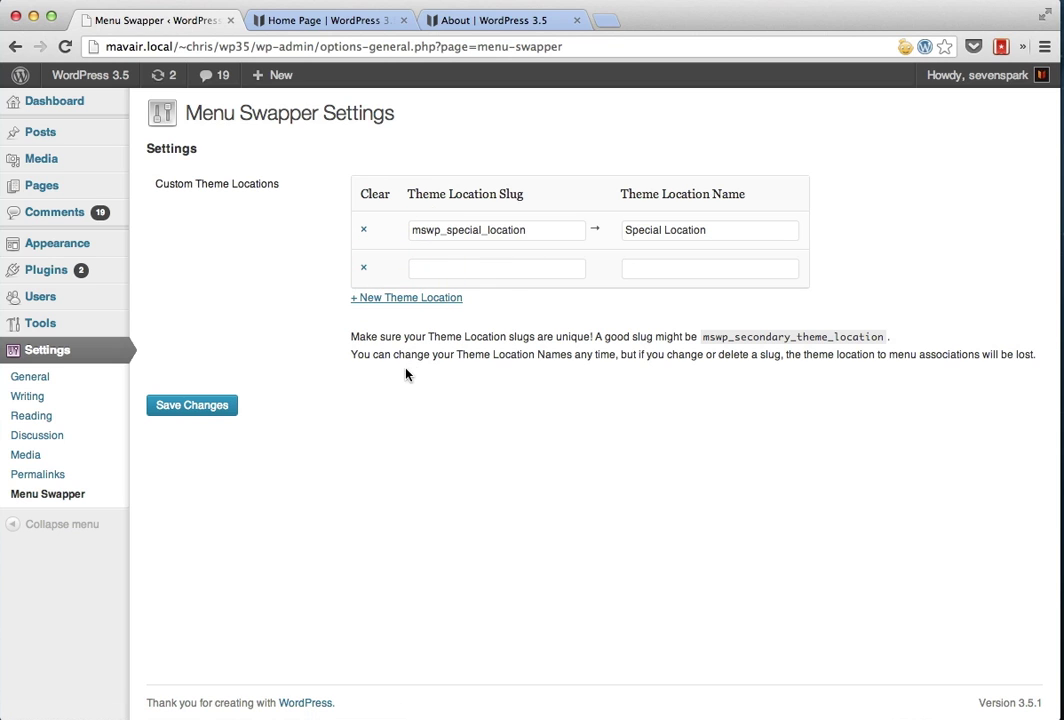
left_click(363, 268)
left_click(172, 412)
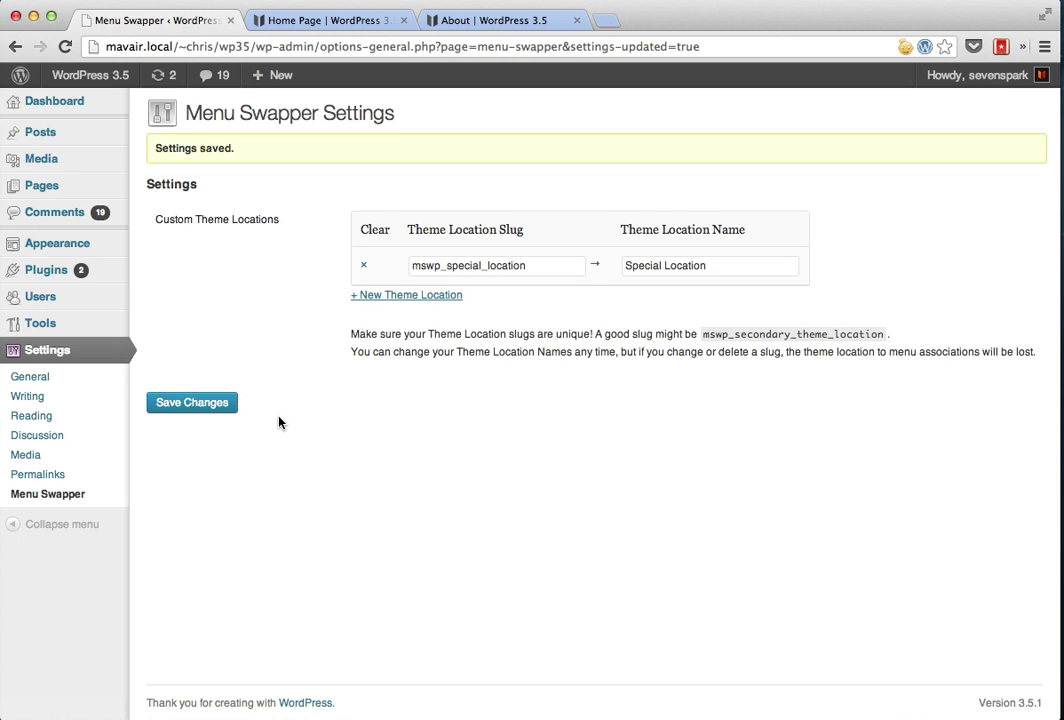
- In Menus, assign Special Menu to the Special Location theme location and save
mouse_move(97, 241)
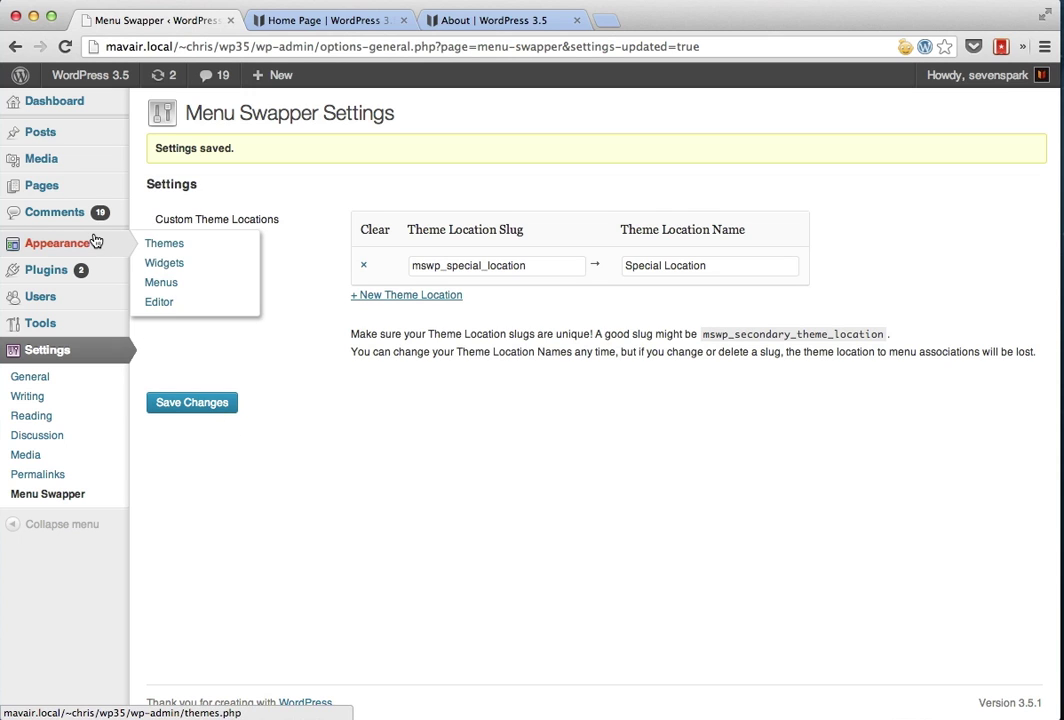
left_click(184, 287)
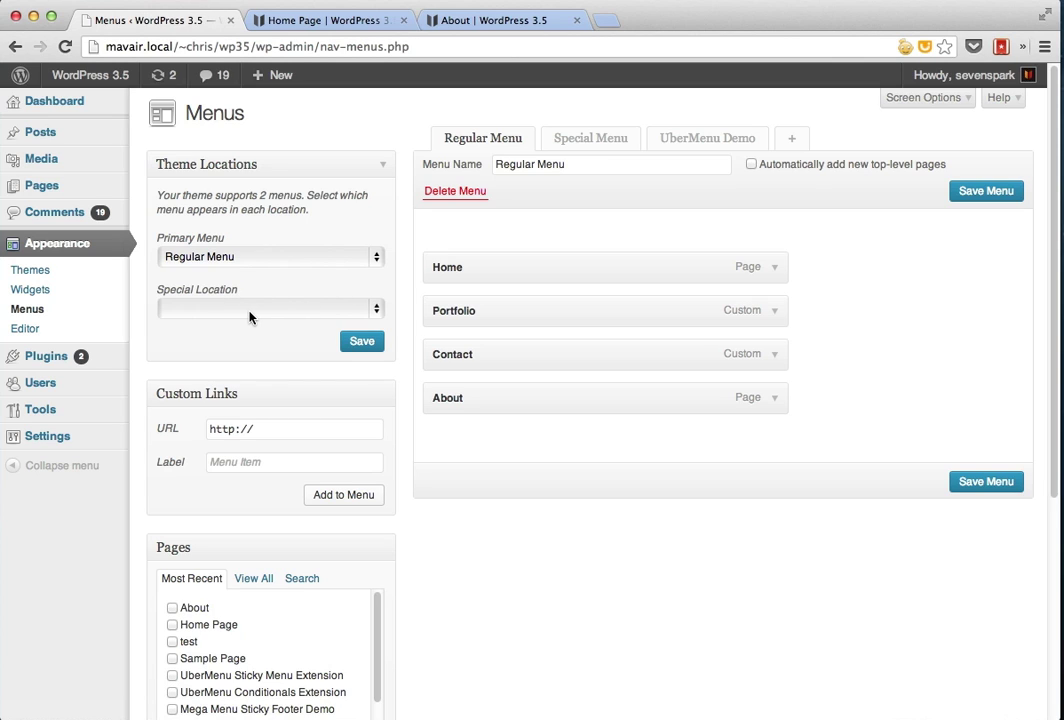
left_click(578, 142)
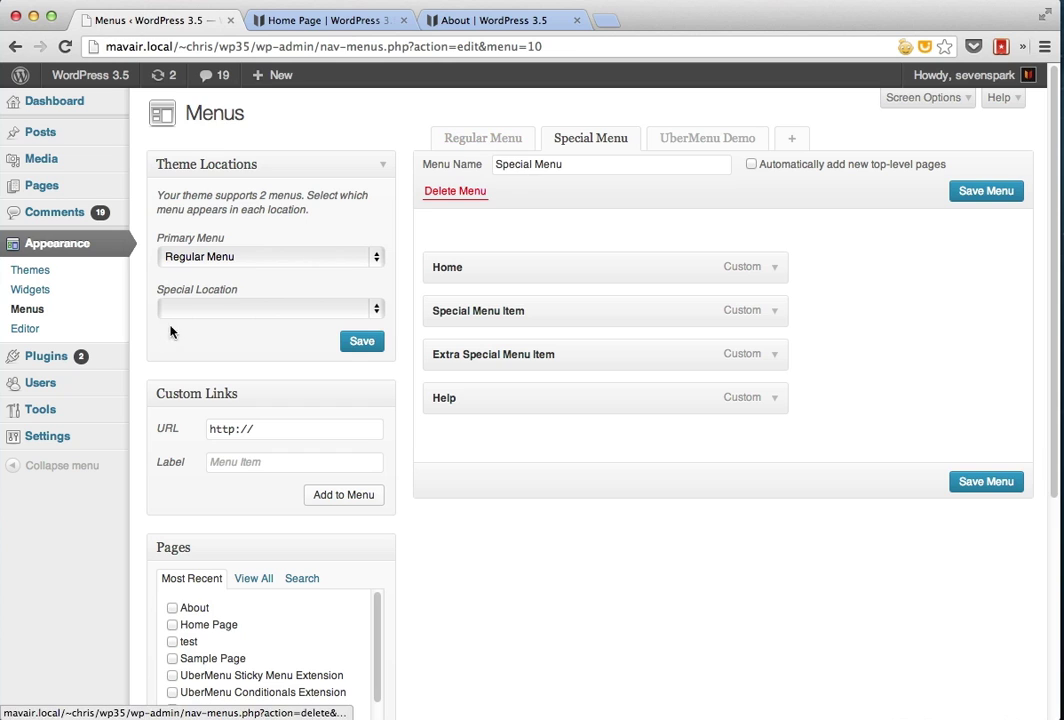
left_click(224, 307)
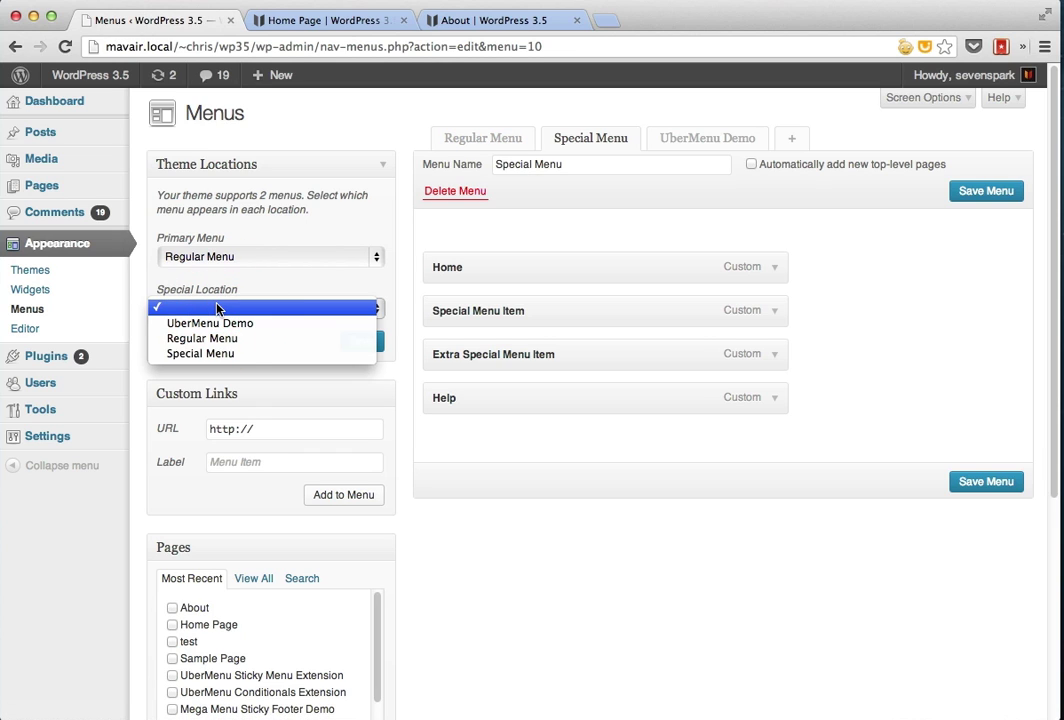
left_click(200, 352)
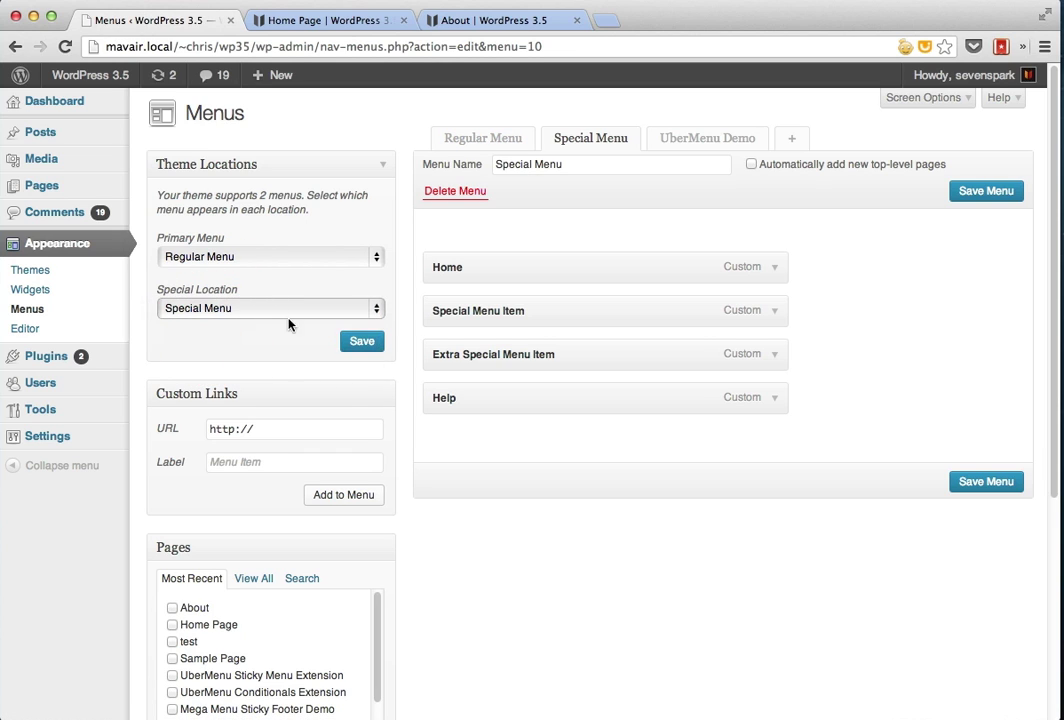
left_click(364, 343)
- View the About page, still showing the regular Home, Portfolio, Contact, About menu
left_click(336, 13)
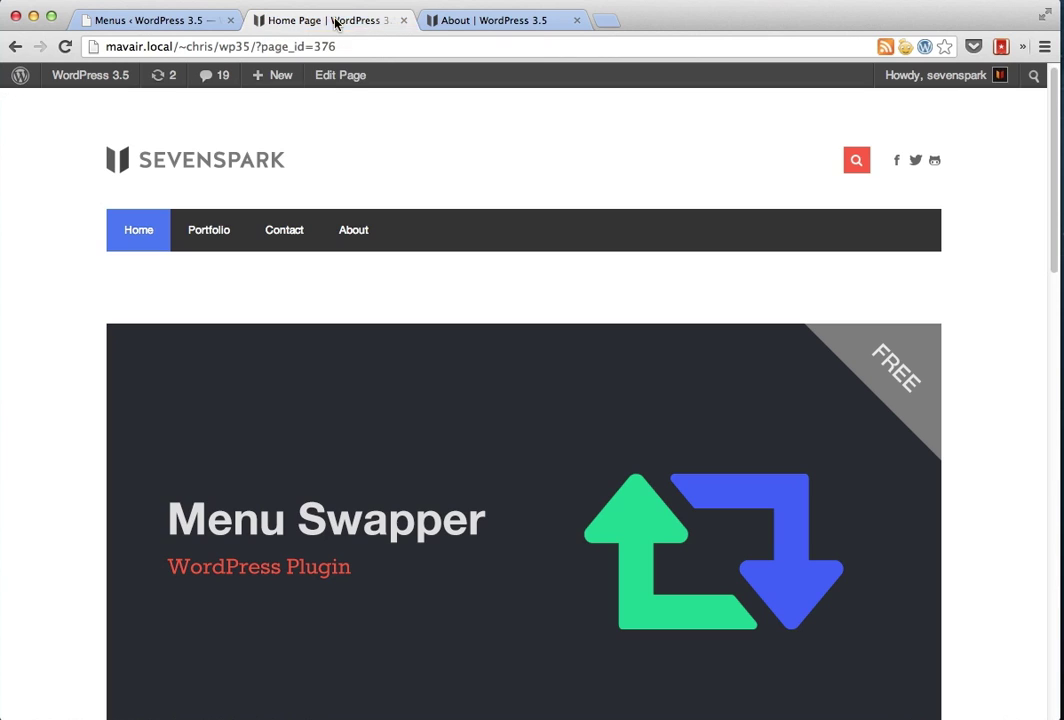
left_click(490, 20)
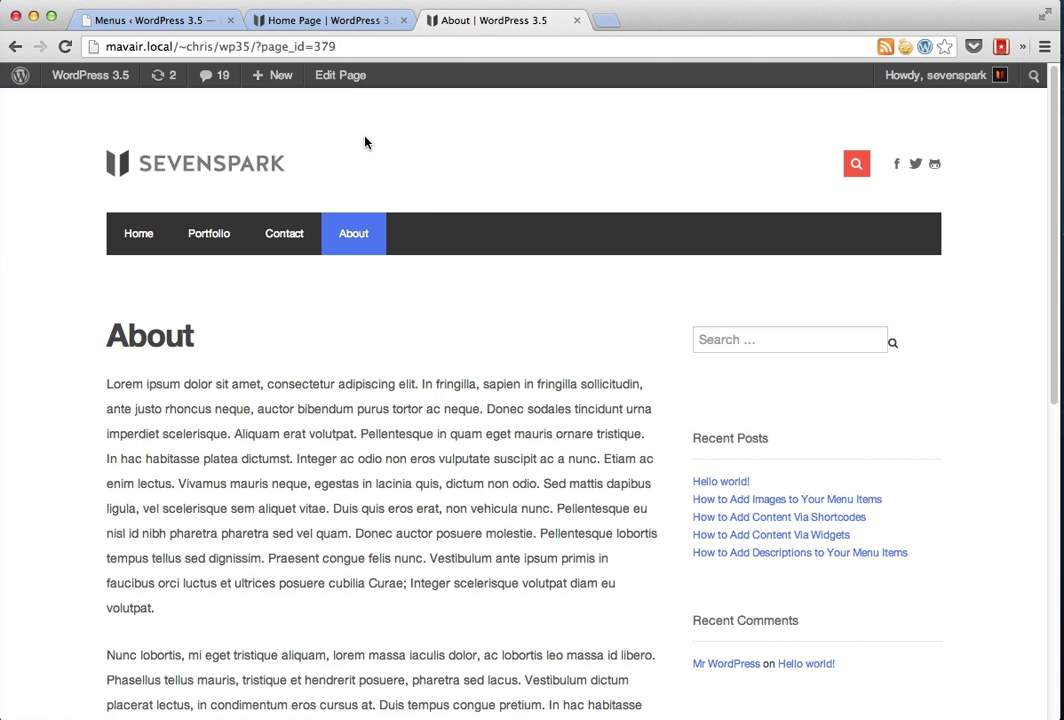
- In the About page editor, set Menu Swapper to replace Primary Menu with Special Location
left_click(344, 76)
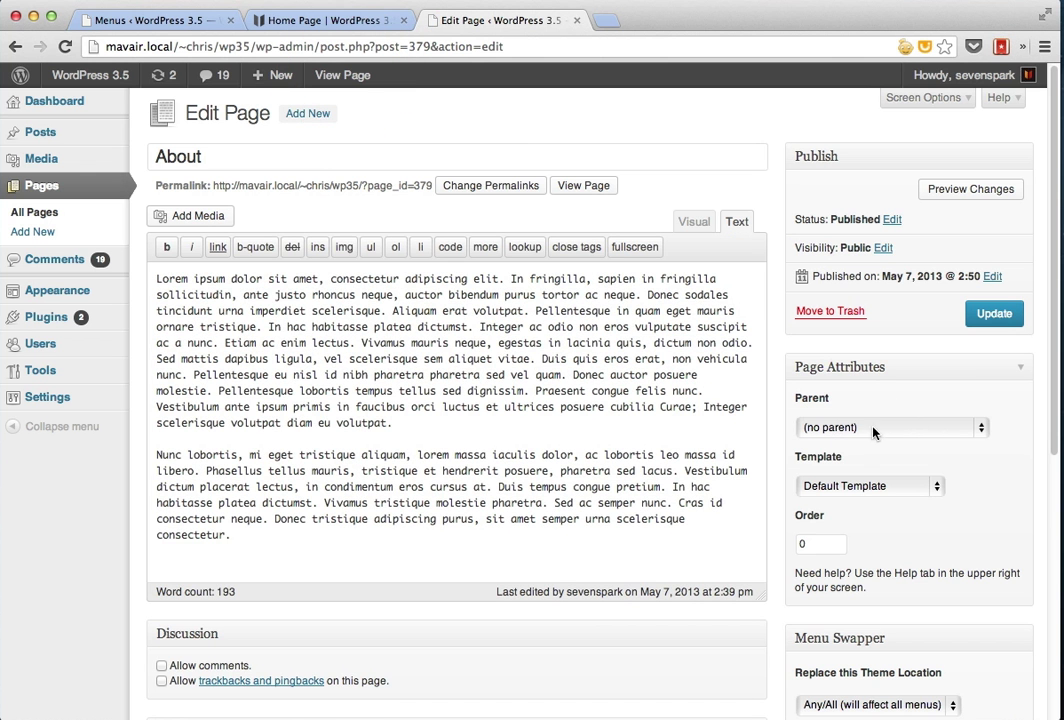
scroll(922, 435, "down", 5)
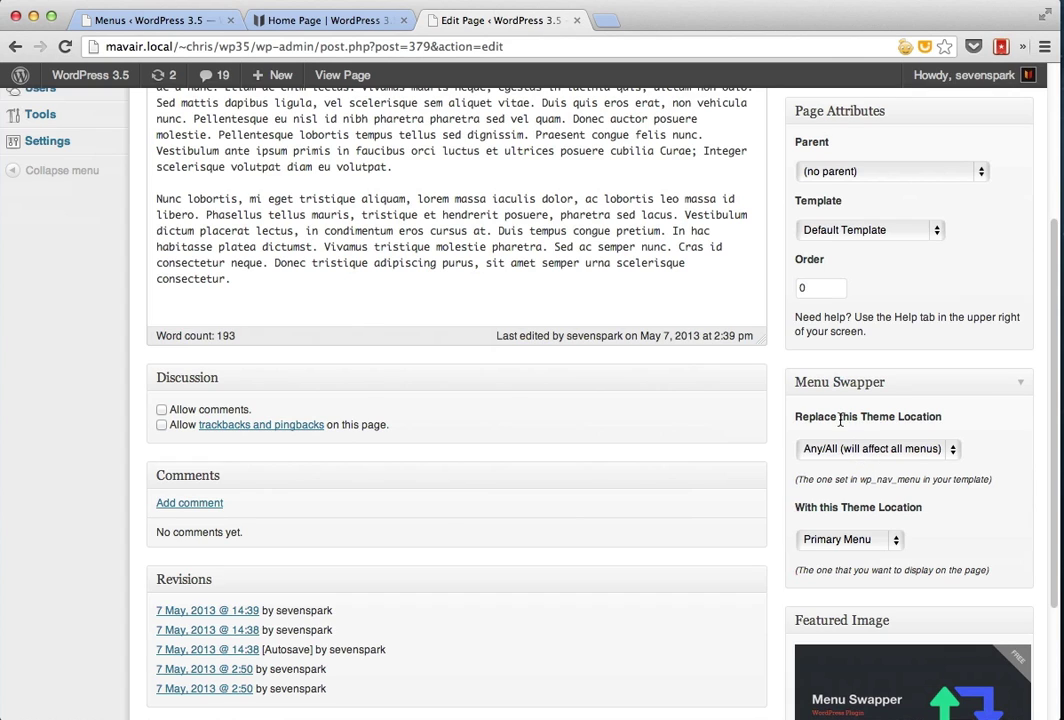
left_click(899, 452)
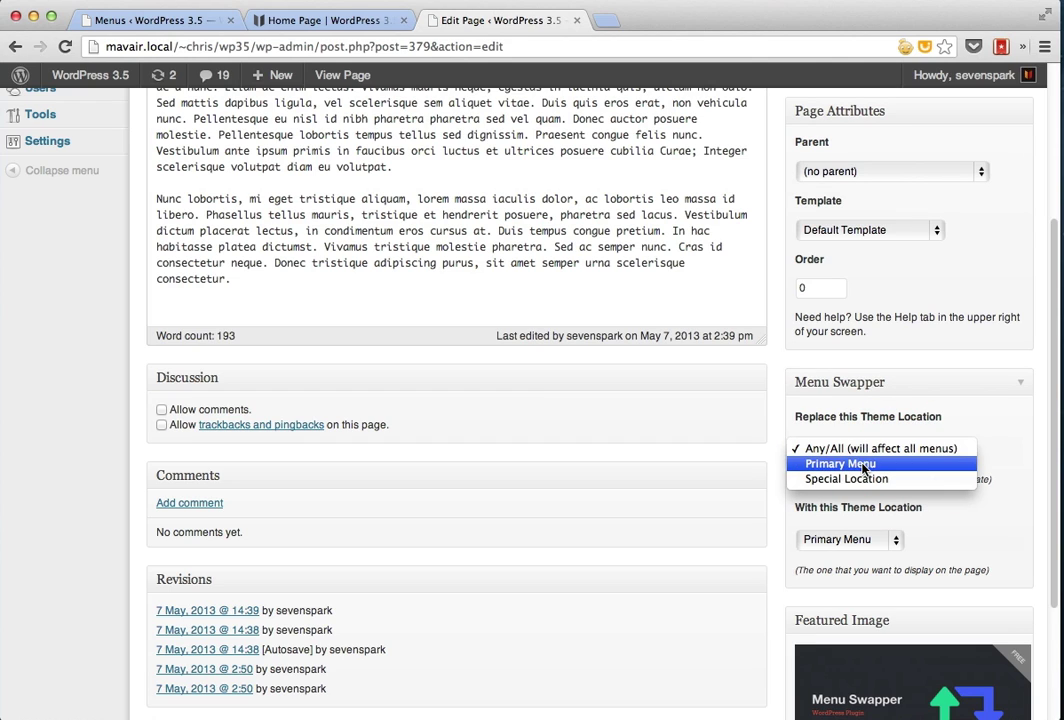
left_click(865, 466)
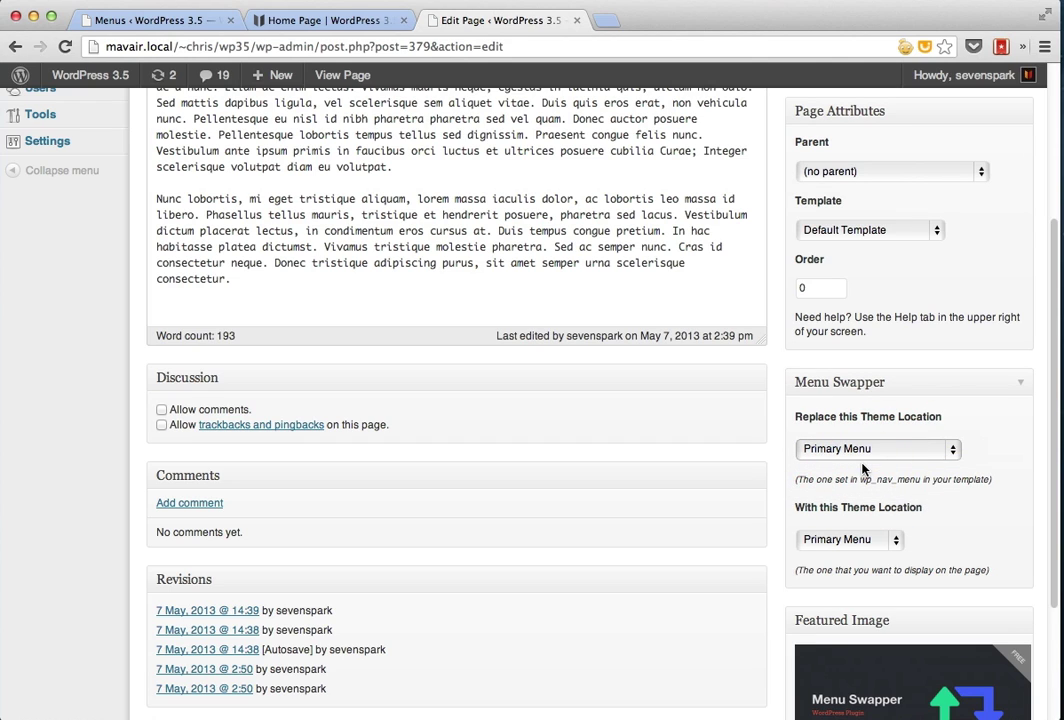
left_click(873, 542)
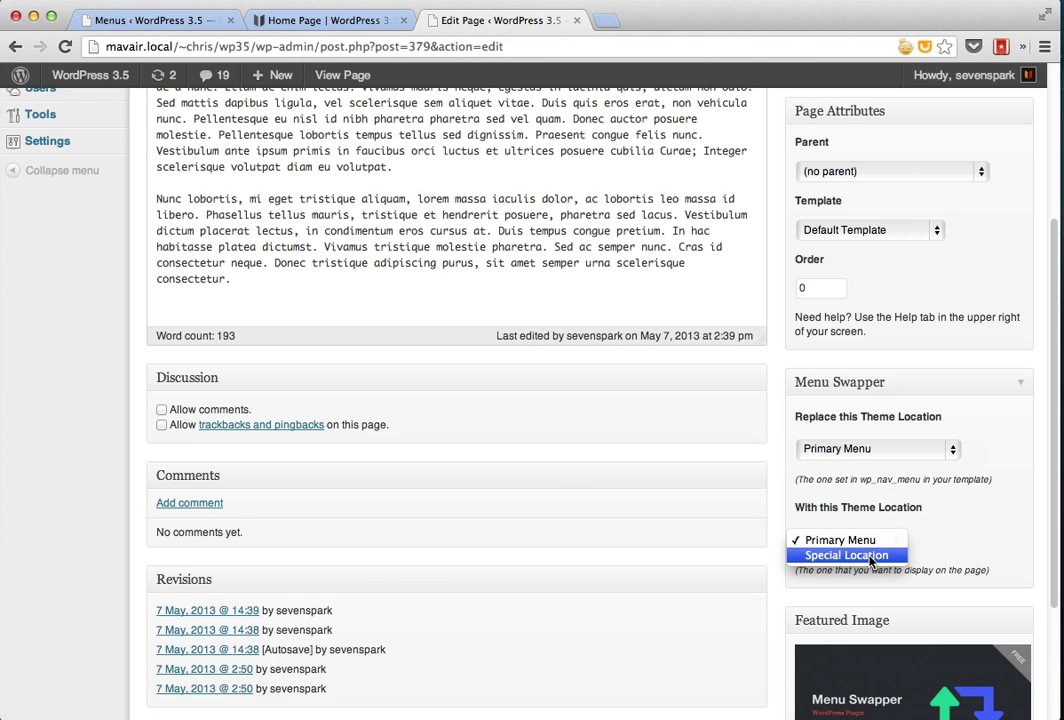
left_click(870, 557)
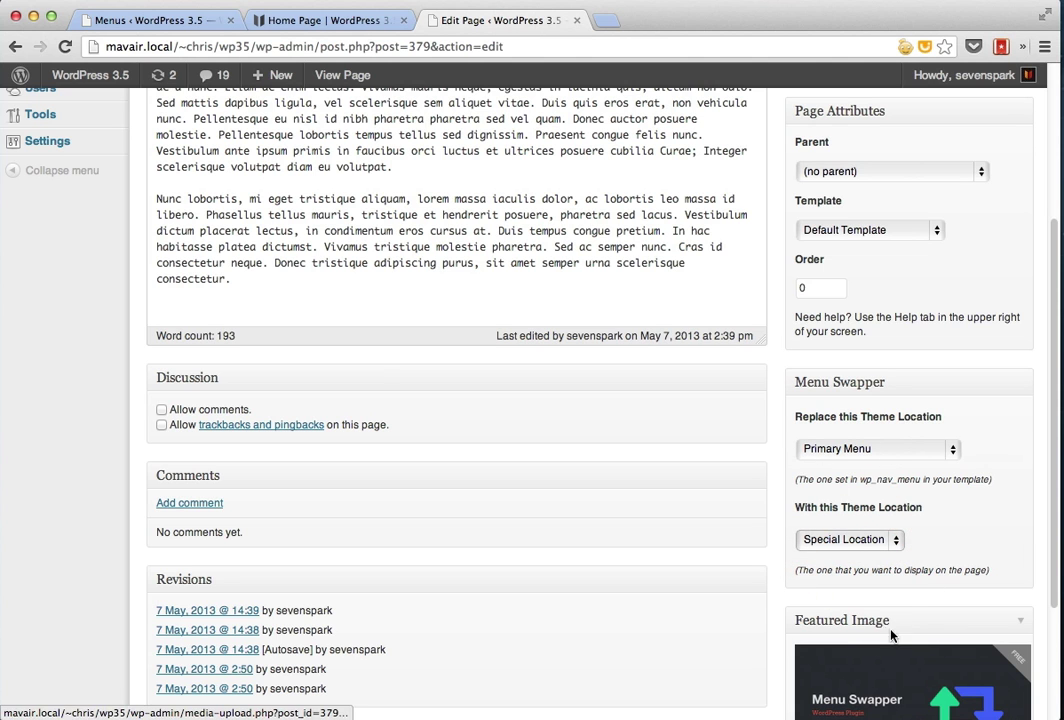
scroll(960, 500, "up", 5)
- Update the About page and confirm it shows the Special Menu while Home keeps the regular menu
left_click(995, 287)
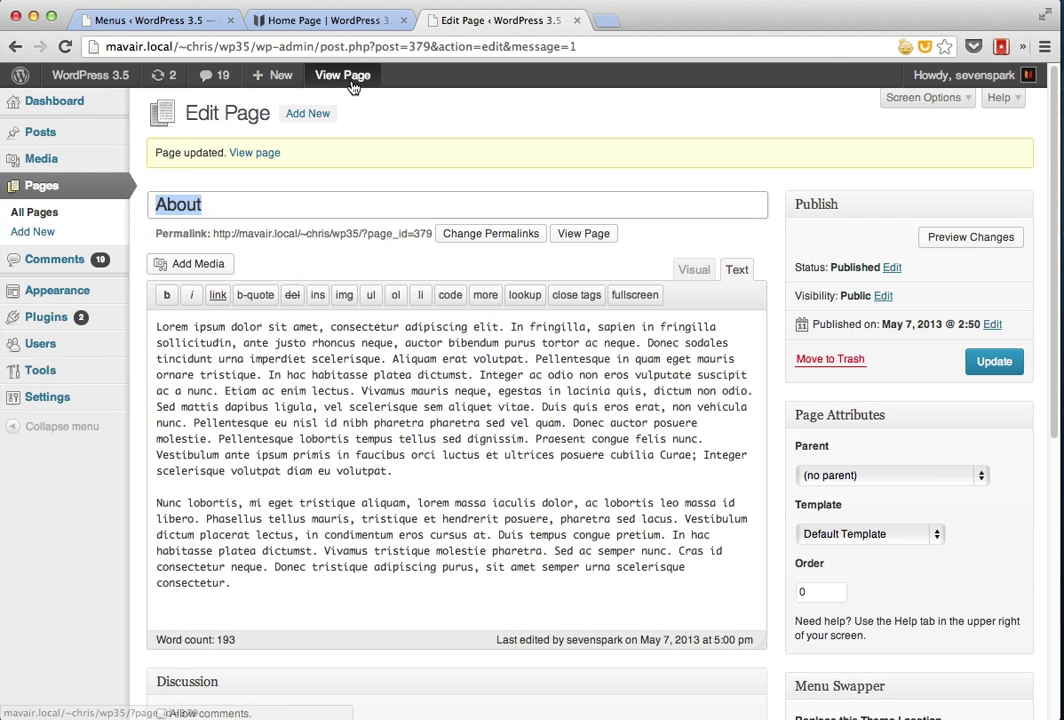
left_click(347, 77)
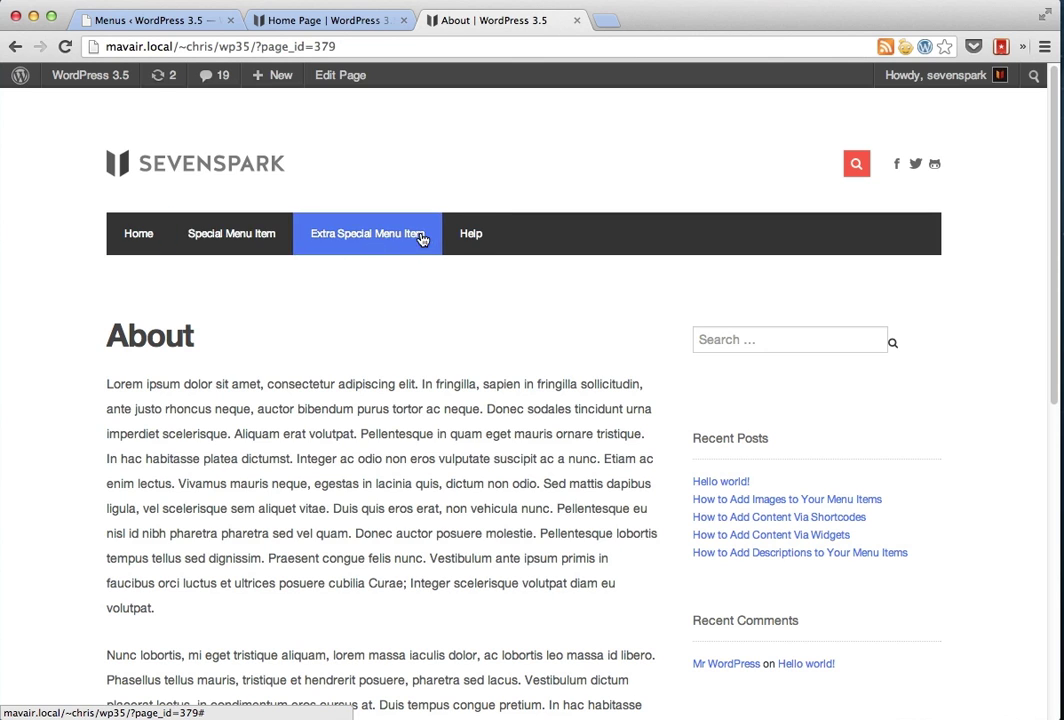
left_click(330, 20)
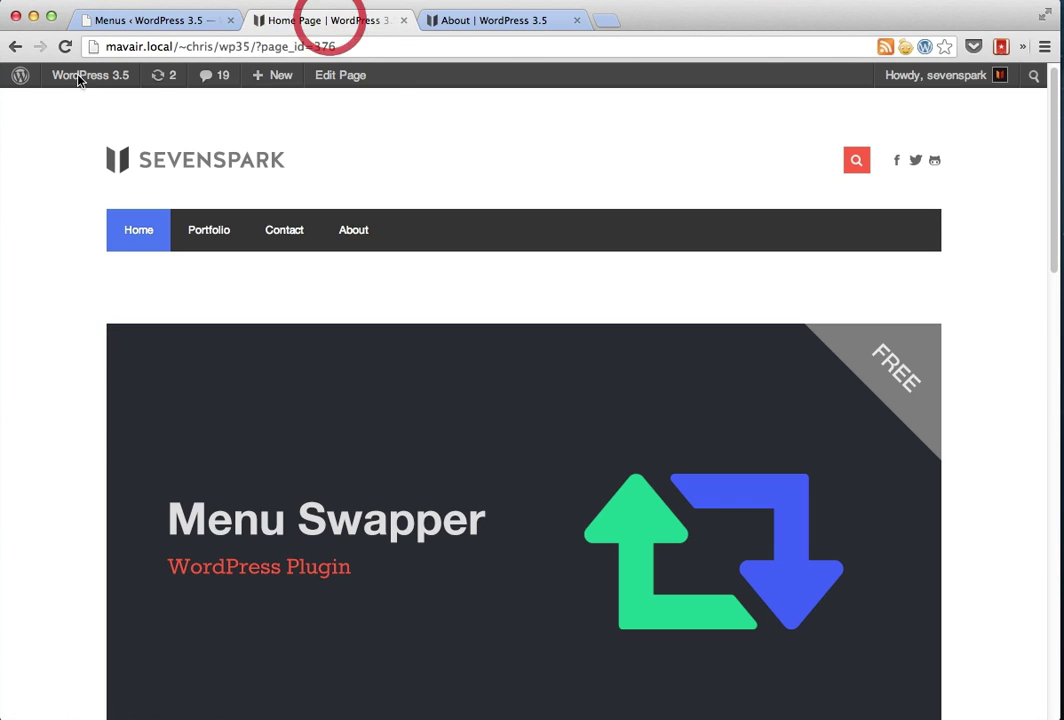
left_click(65, 46)
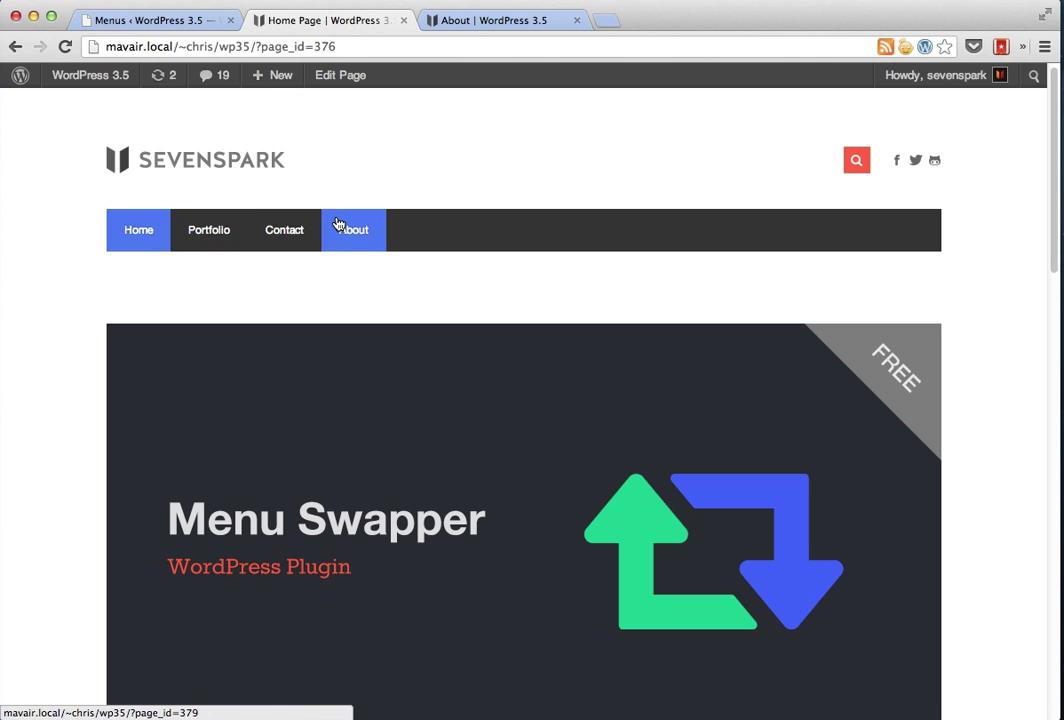
left_click(487, 26)
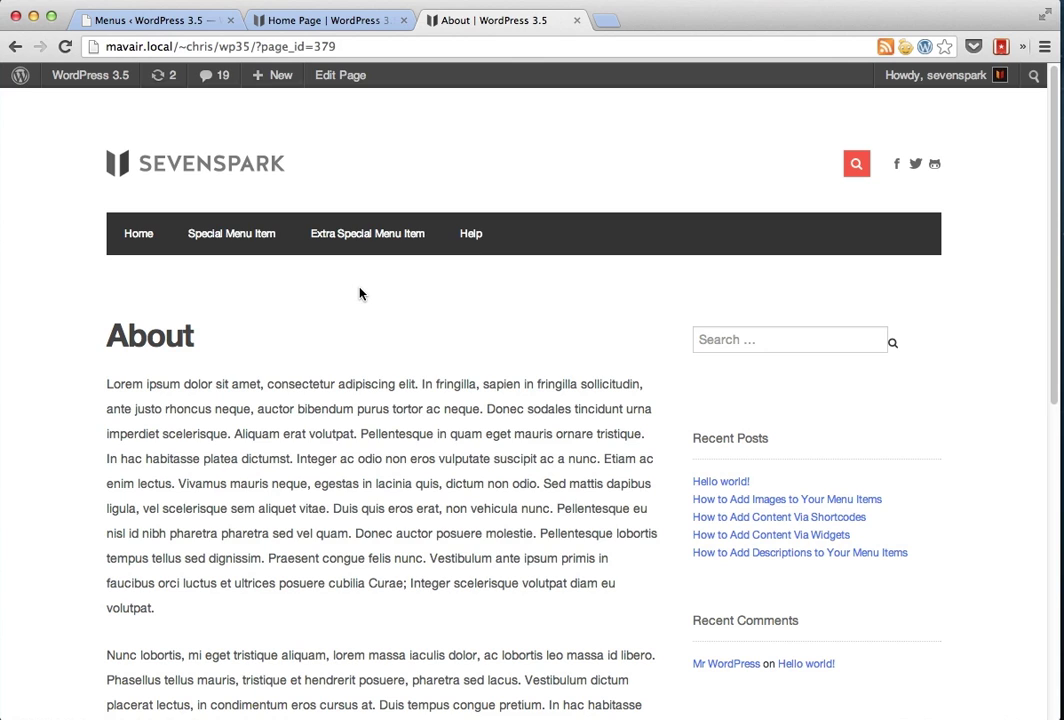
- Add a second Menu Swapper location, slug mswp_special_2 named Forum Menu, and save it
left_click(117, 20)
mouse_move(70, 399)
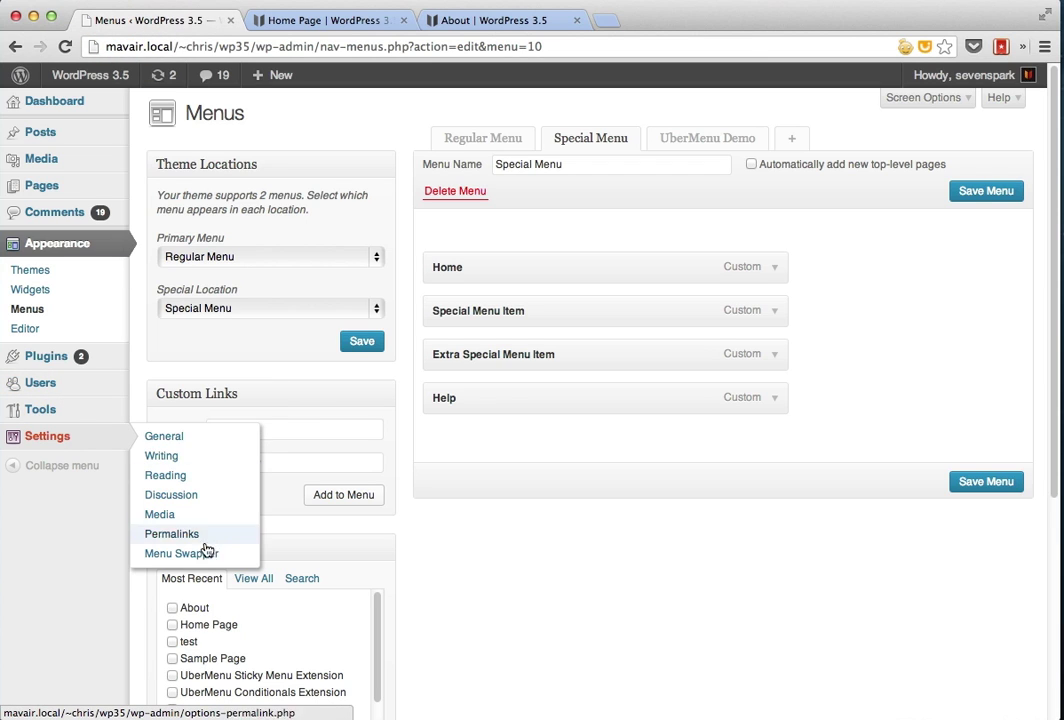
mouse_move(86, 435)
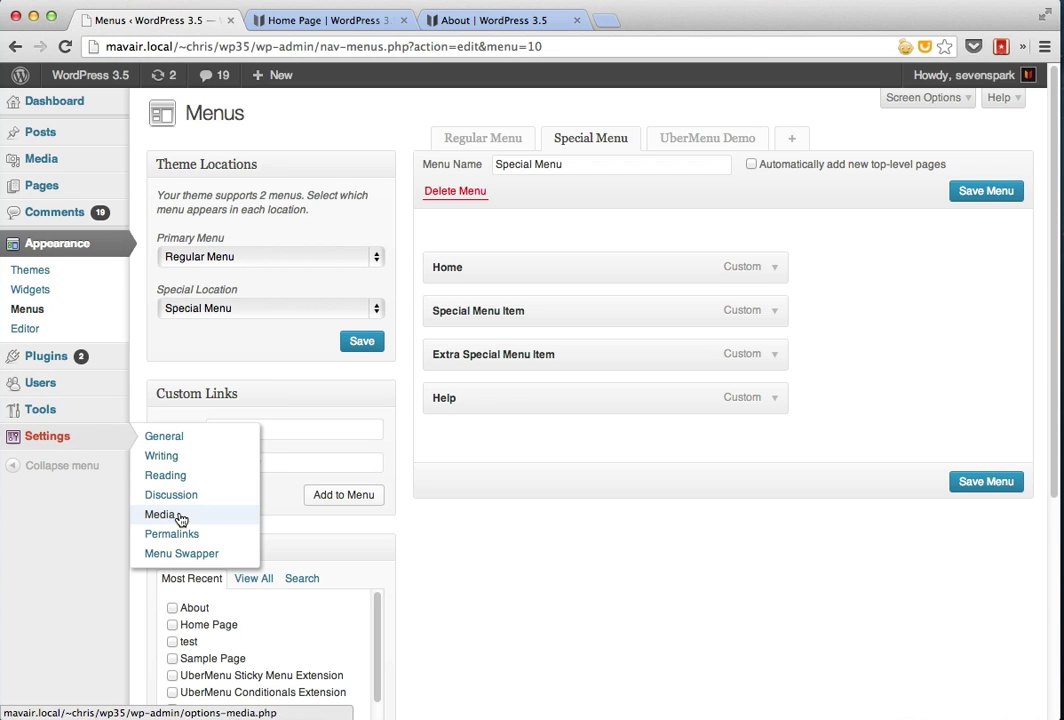
left_click(187, 554)
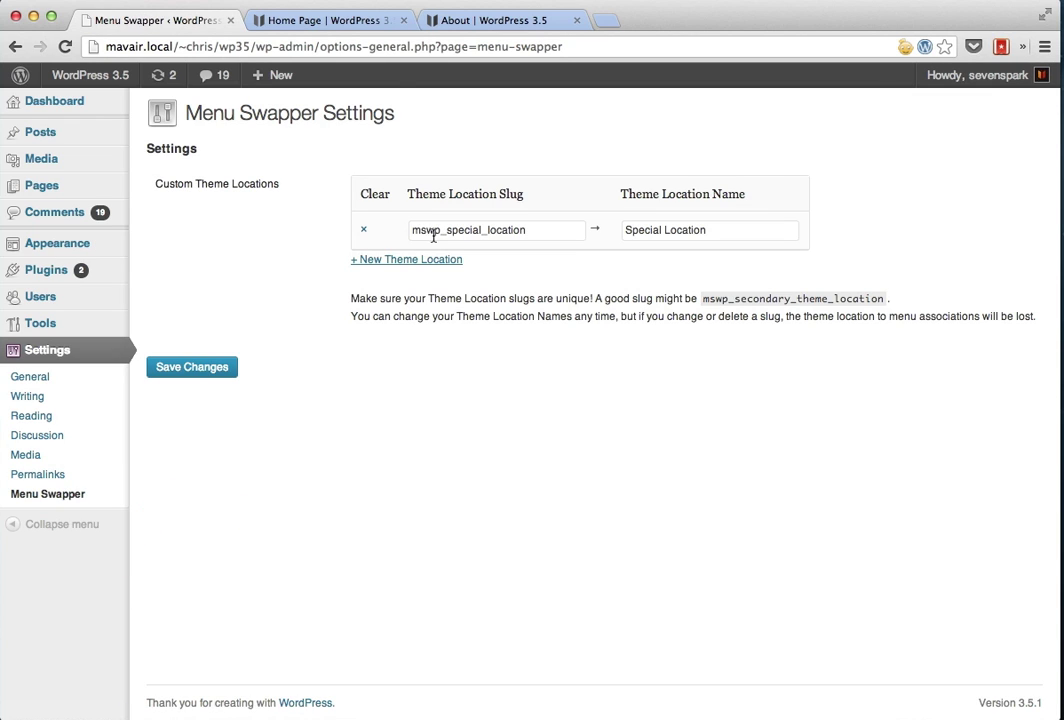
left_click(407, 260)
left_click(534, 268)
type("m")
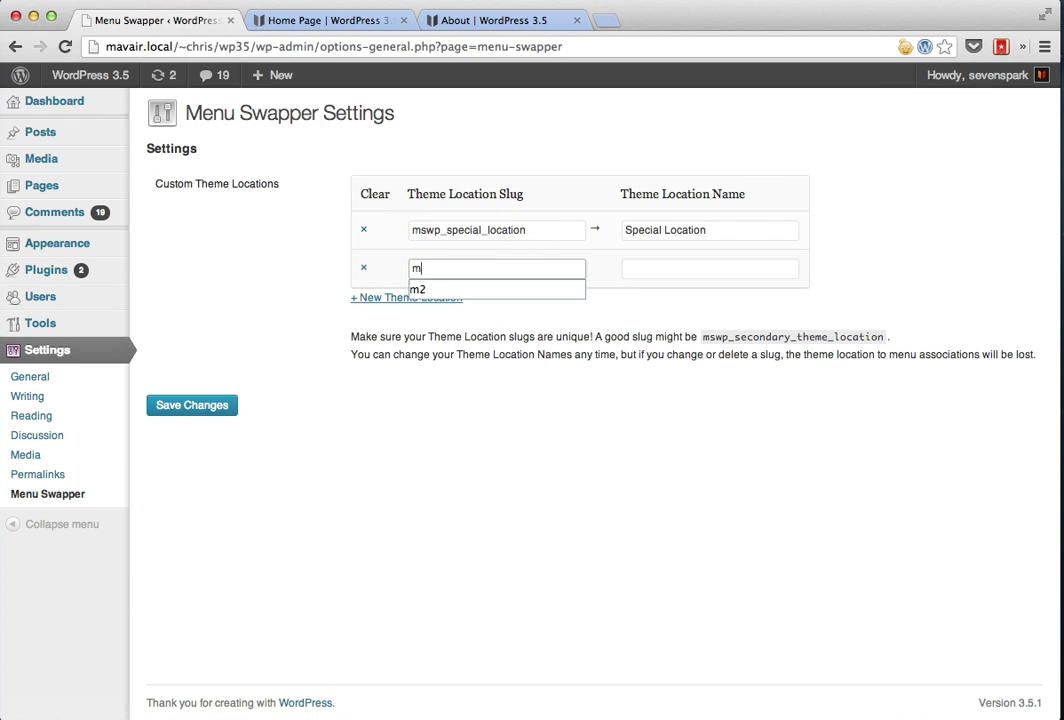
type("swp_special_")
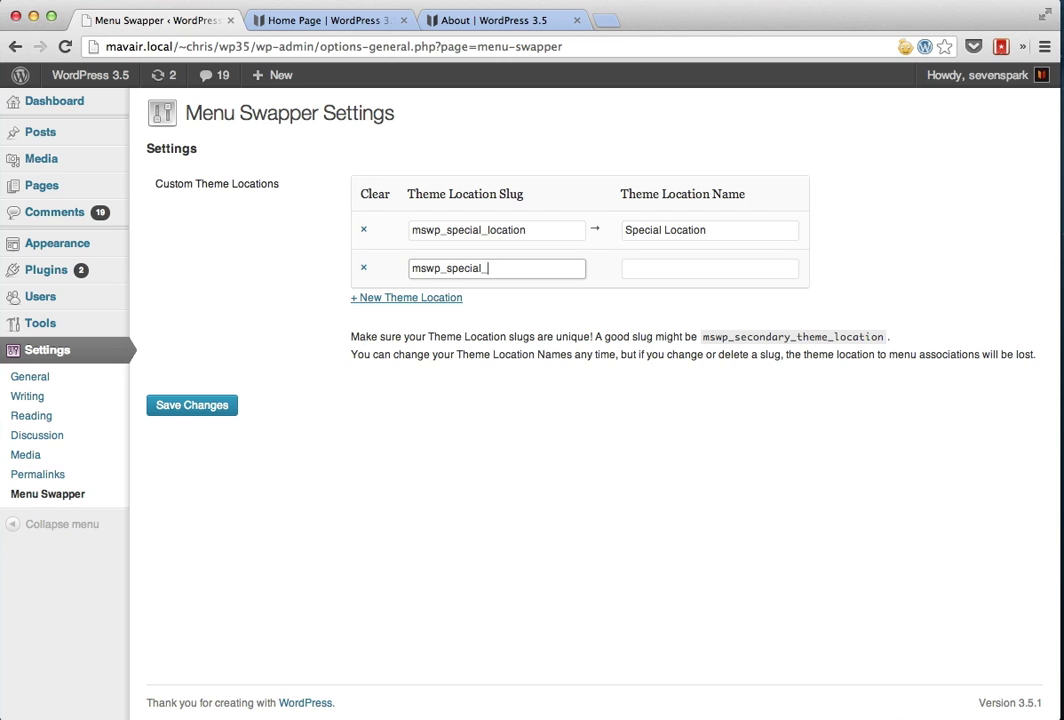
type("2")
key("Tab")
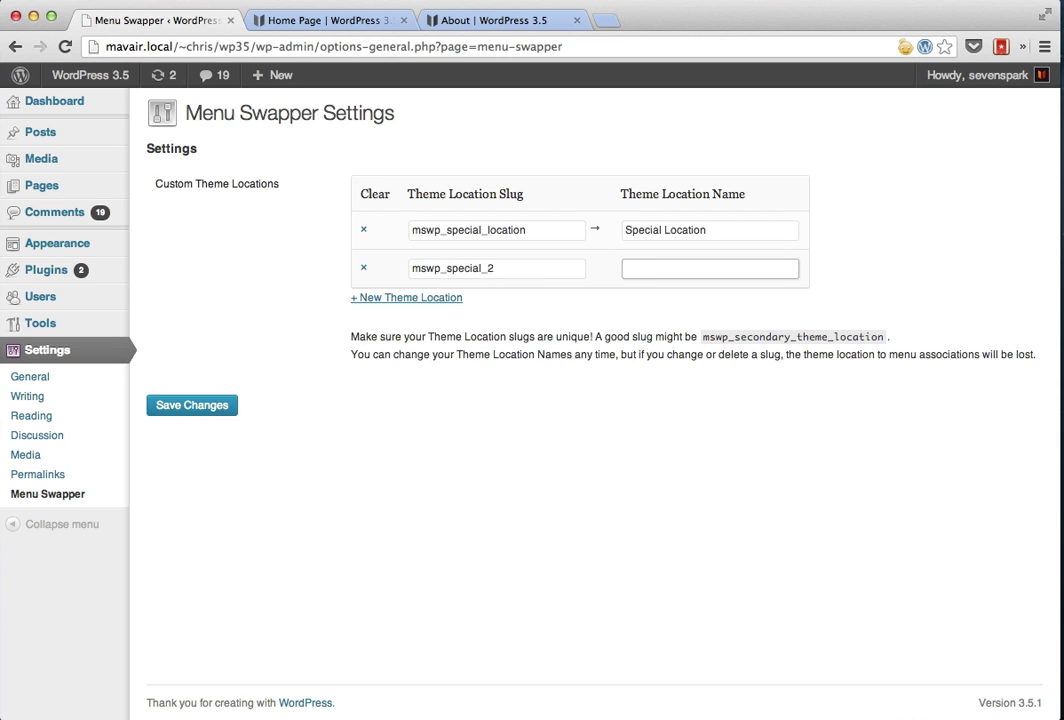
type("Forum Menu")
left_click(200, 404)
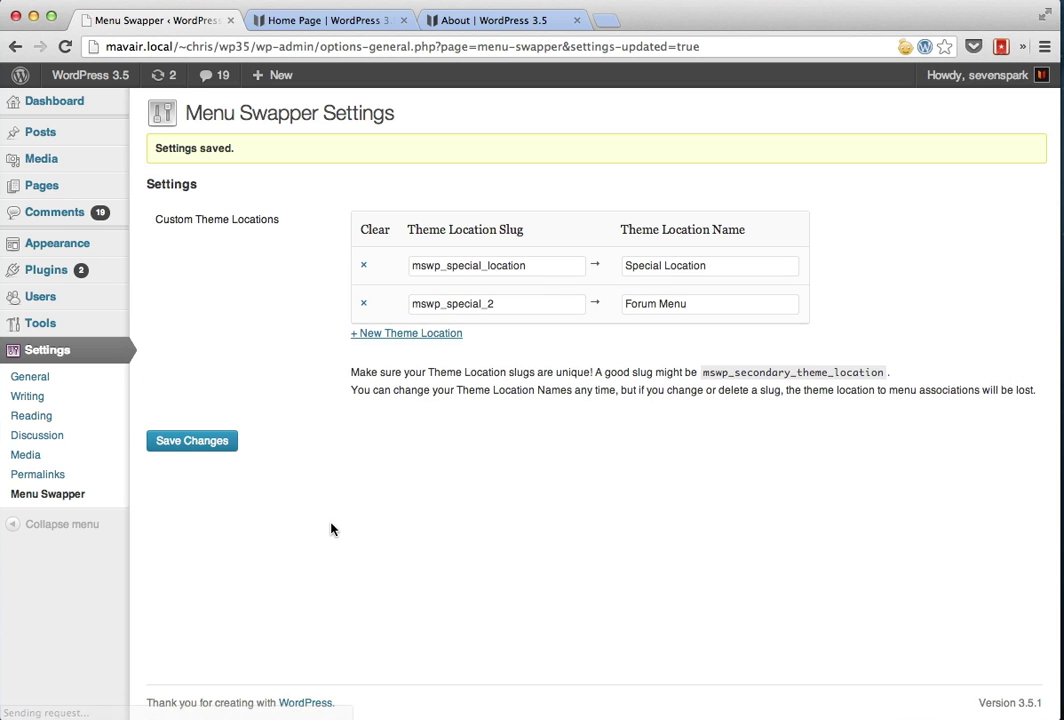
- On the Menus page, confirm the new Forum Menu location stays without an assigned menu
mouse_move(45, 245)
left_click(188, 286)
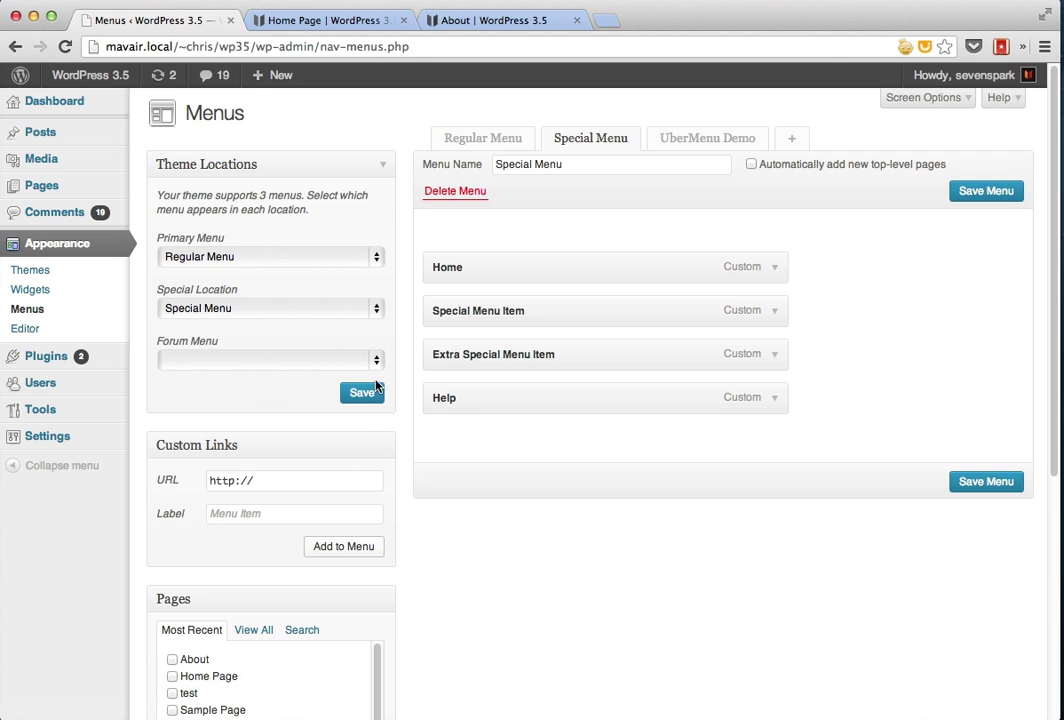
left_click(290, 358)
left_click(300, 360)
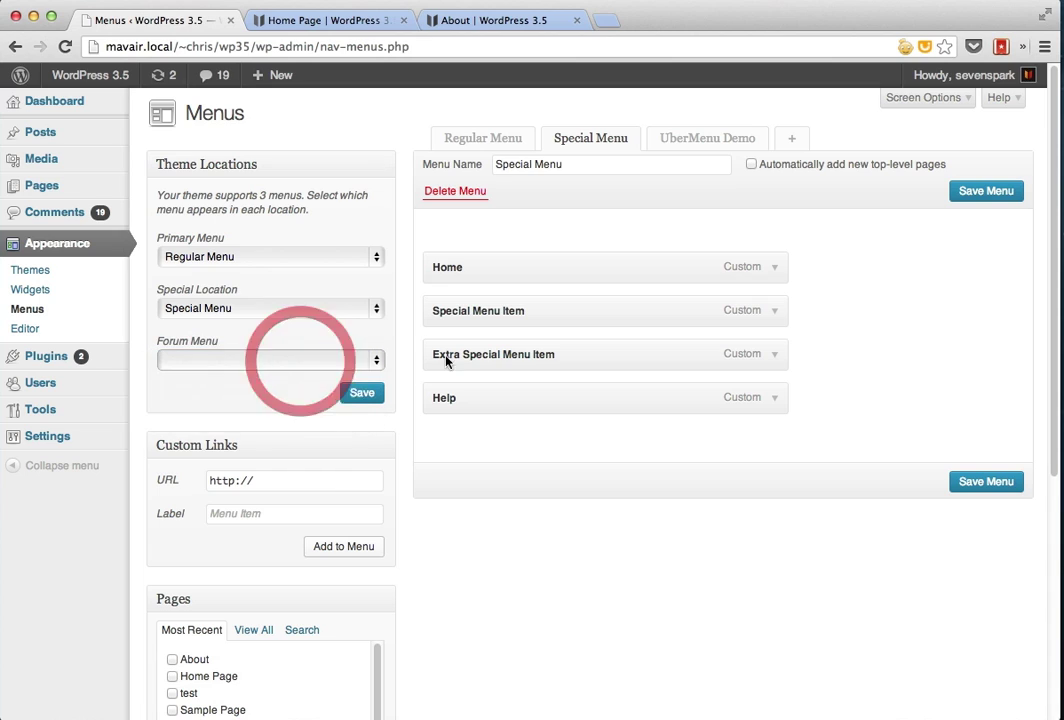